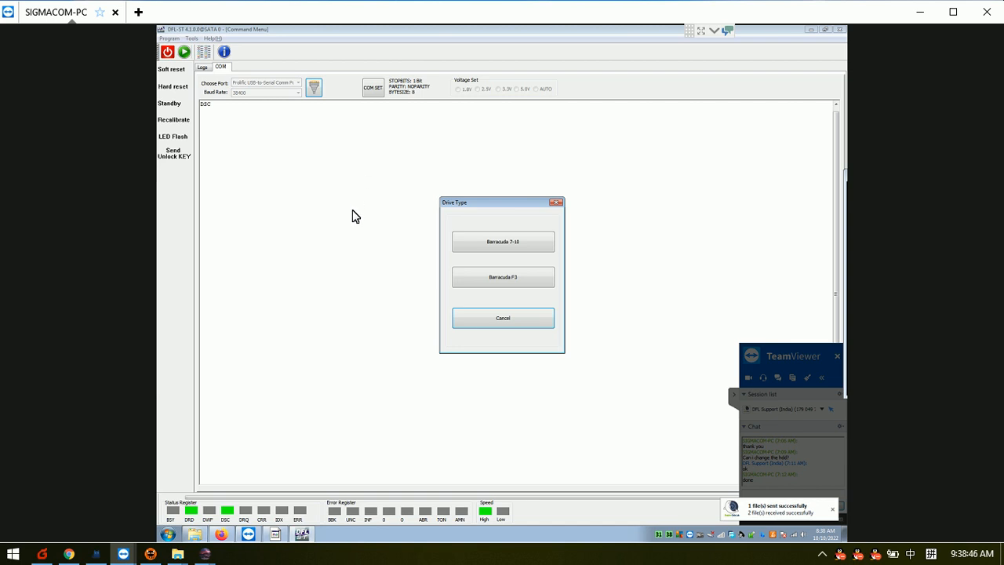
Step: Select the Barracuda F3 drive type, obtain the drive's details and open its utility
{"action": "left_click", "coordinate": [518, 278]}
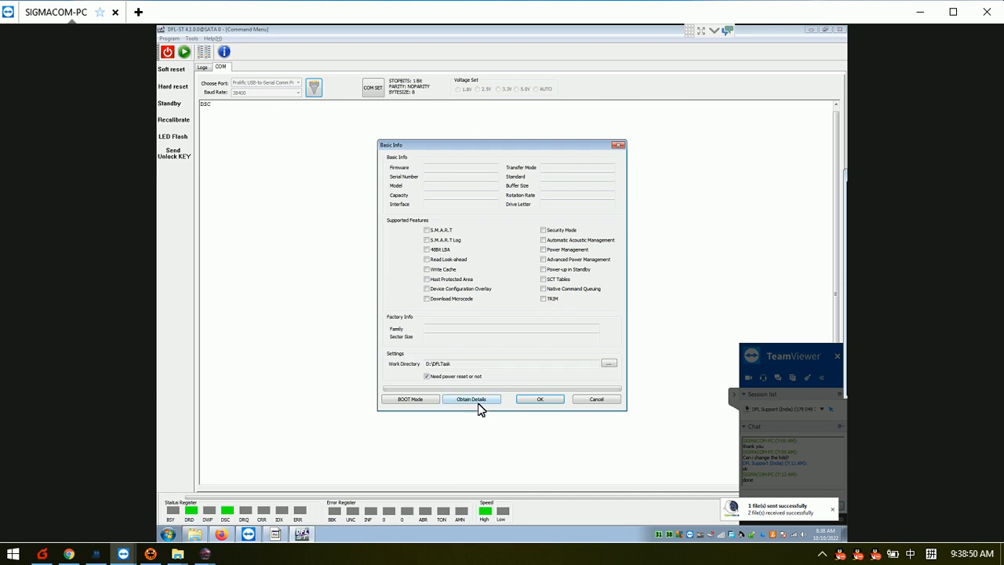
{"action": "left_click", "coordinate": [474, 405]}
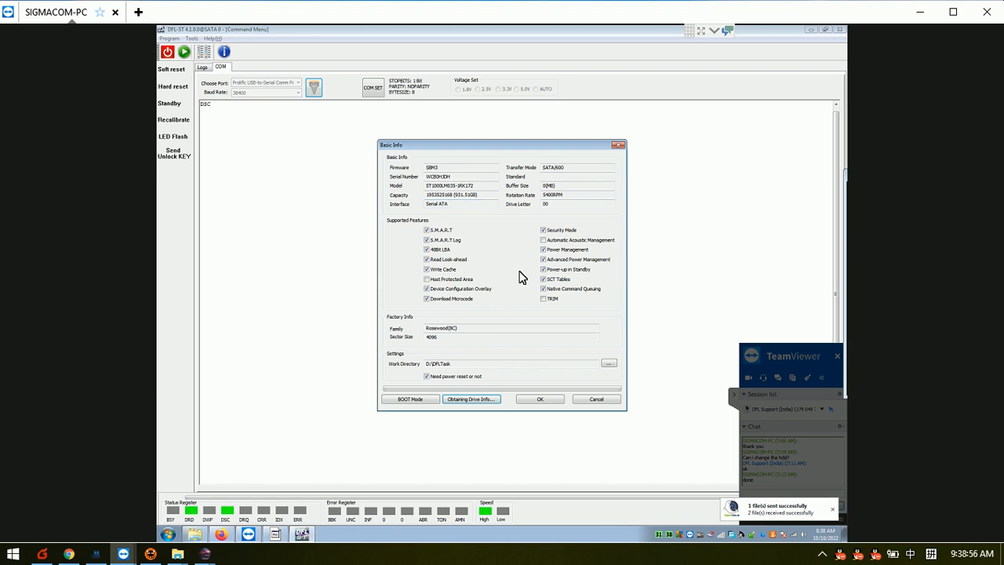
{"action": "left_click", "coordinate": [541, 400]}
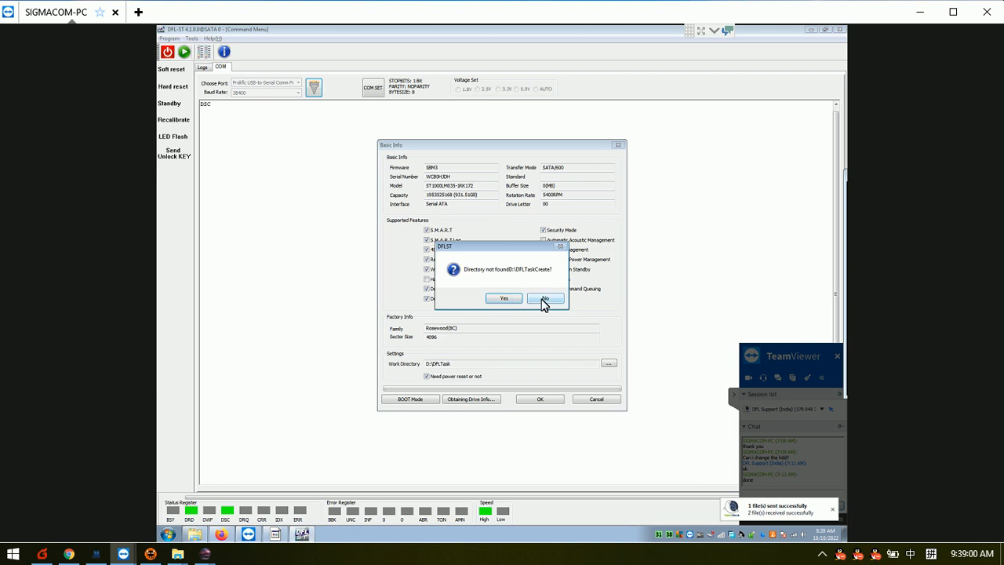
{"action": "left_click", "coordinate": [510, 299]}
{"action": "left_click", "coordinate": [538, 299]}
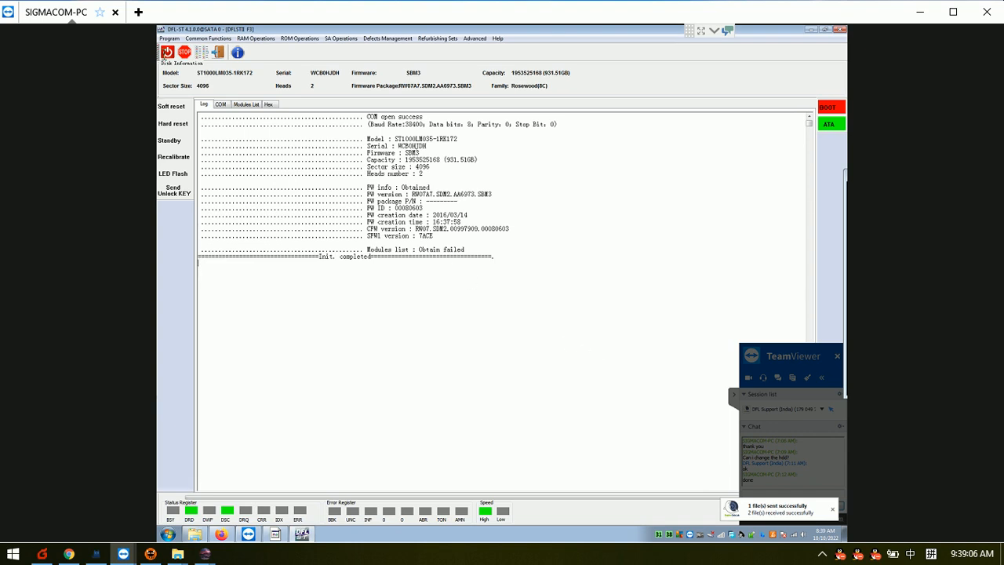
Step: Set the firmware working directory to C:\DFL Task
{"action": "left_click", "coordinate": [169, 38]}
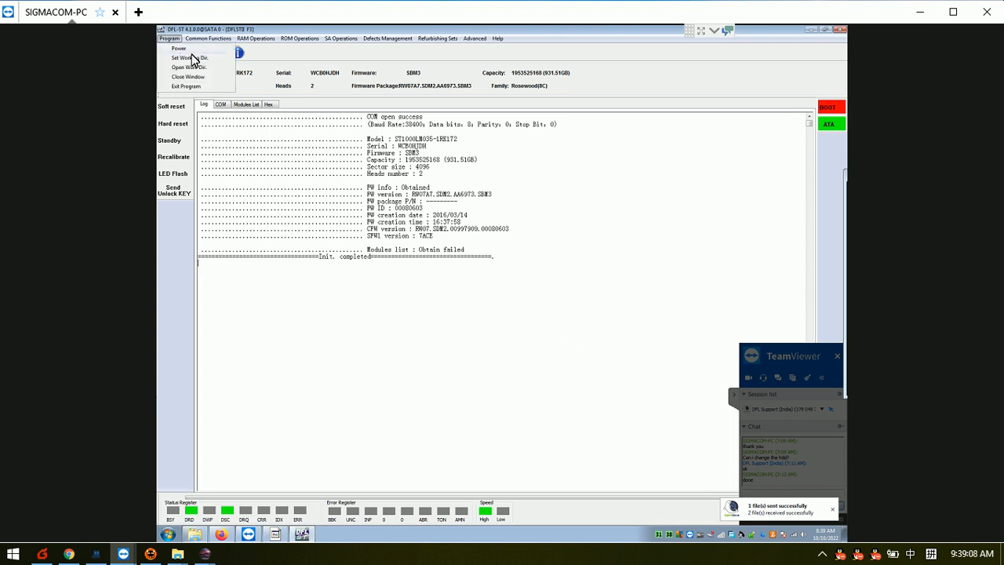
{"action": "left_click", "coordinate": [190, 58]}
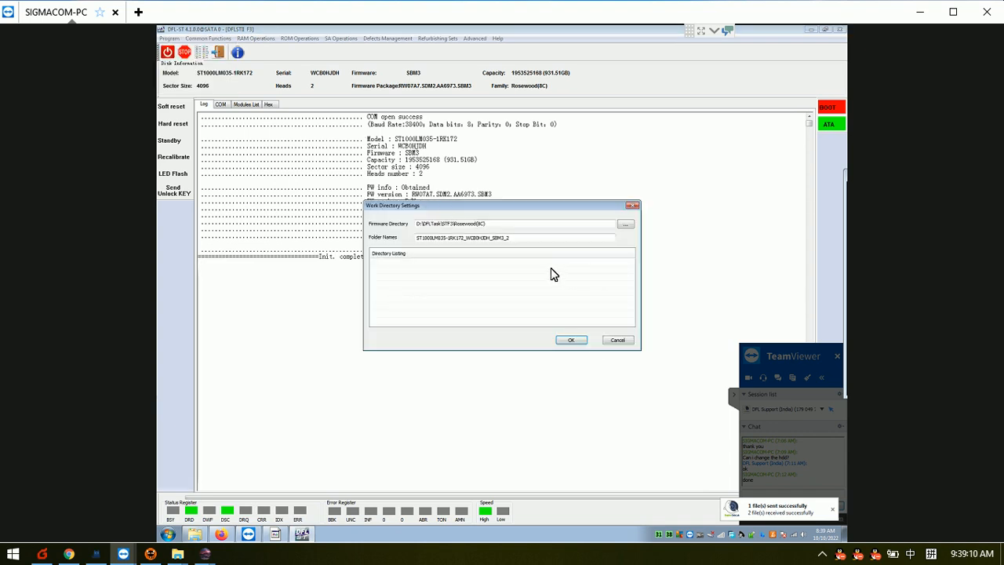
{"action": "left_click", "coordinate": [625, 226]}
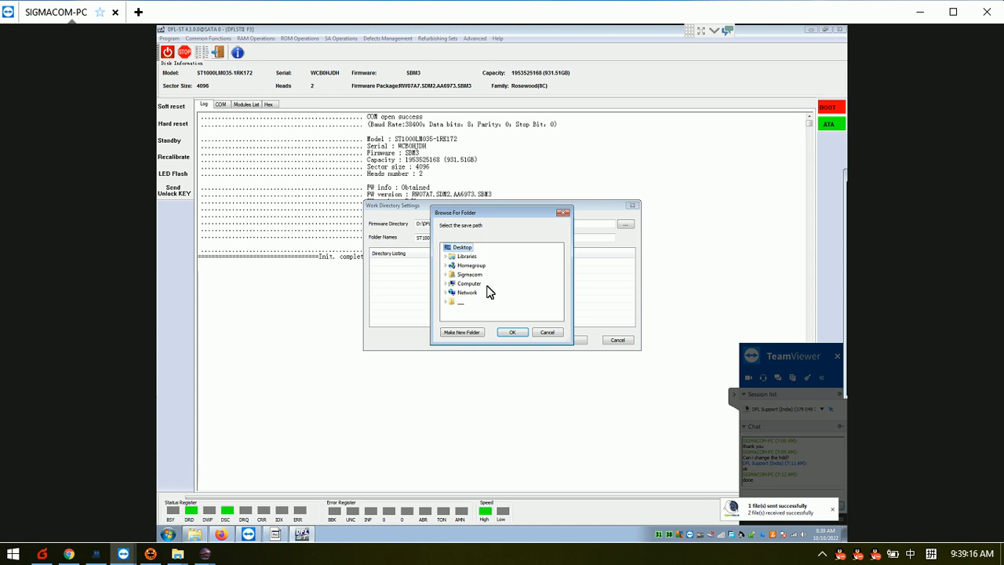
{"action": "left_click", "coordinate": [475, 283]}
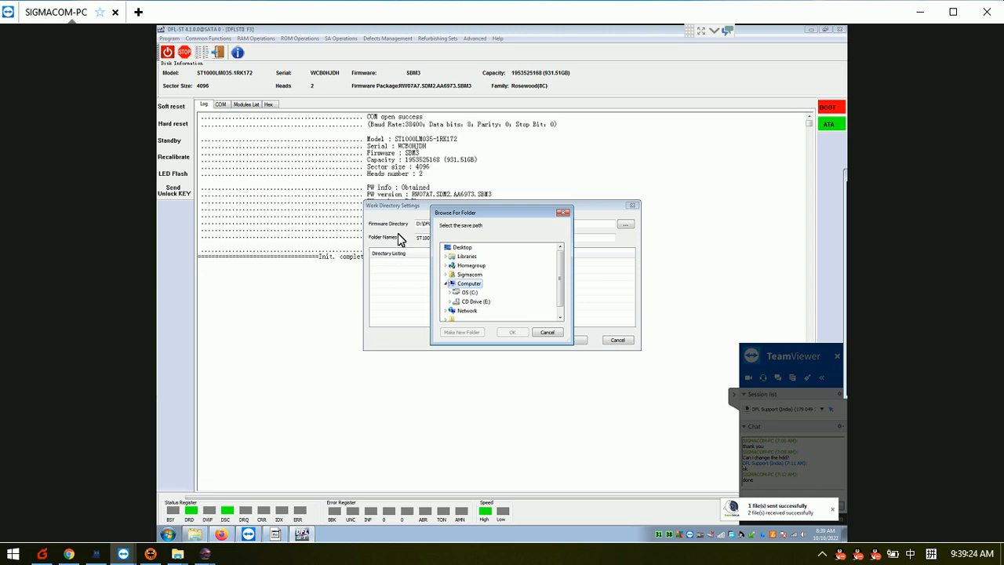
{"action": "left_click", "coordinate": [471, 293]}
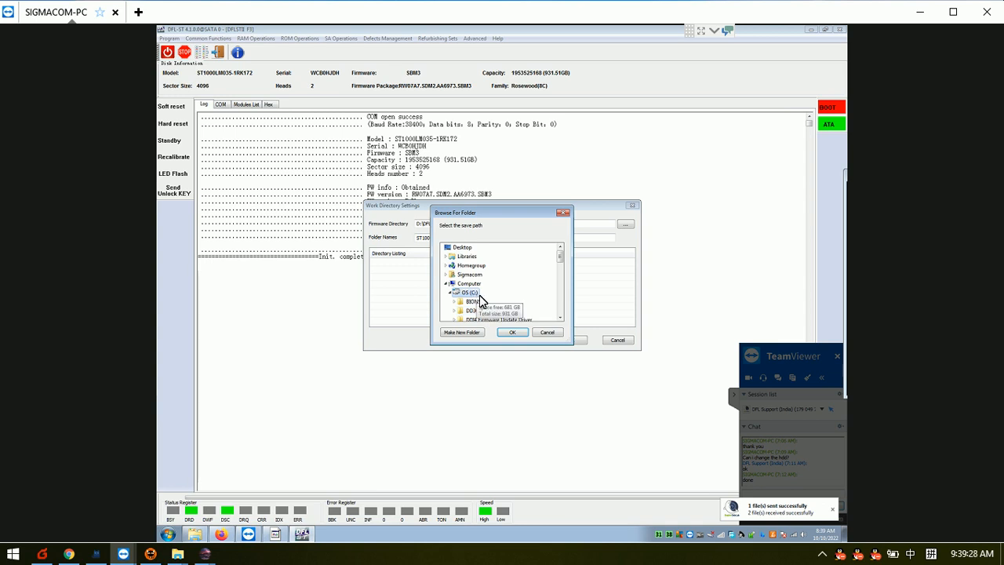
{"action": "scroll", "coordinate": [481, 301], "scroll_direction": "down", "scroll_amount": 1}
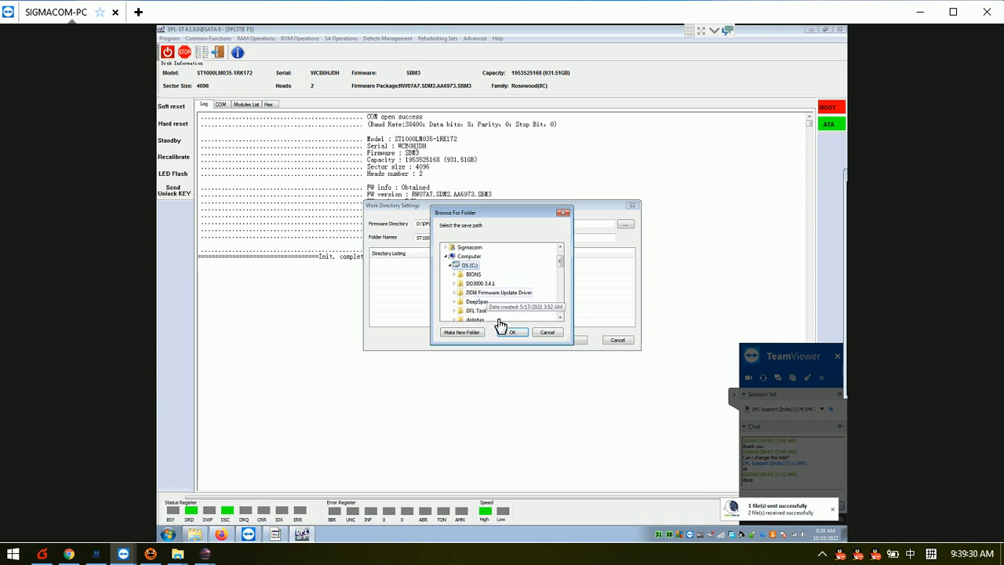
{"action": "left_click", "coordinate": [477, 311]}
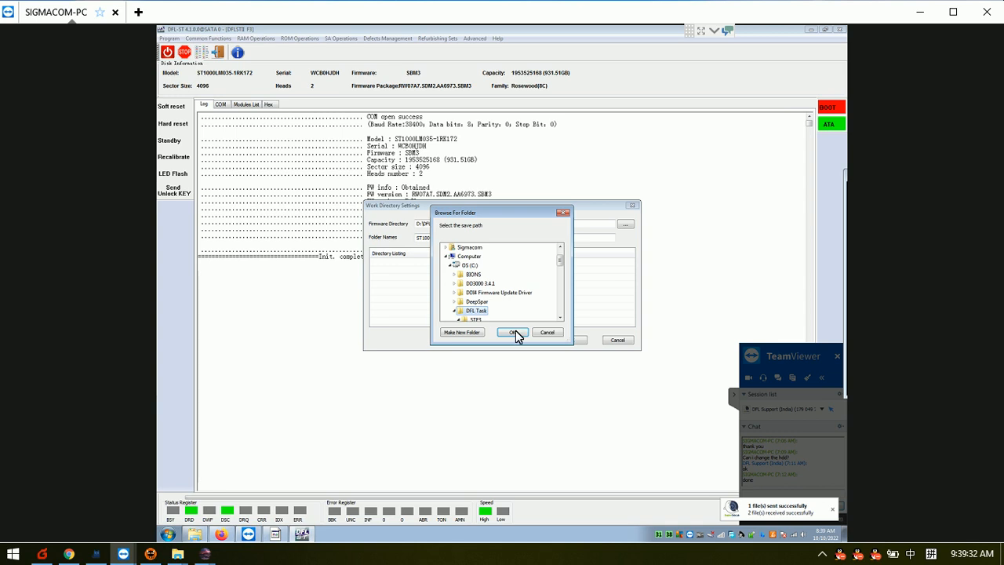
{"action": "left_click", "coordinate": [514, 332]}
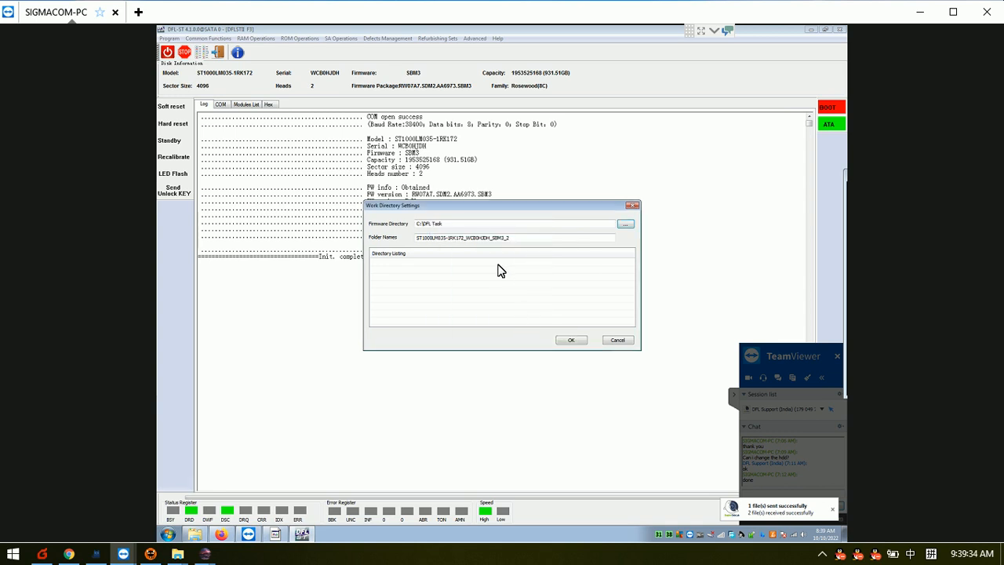
{"action": "left_click", "coordinate": [572, 340]}
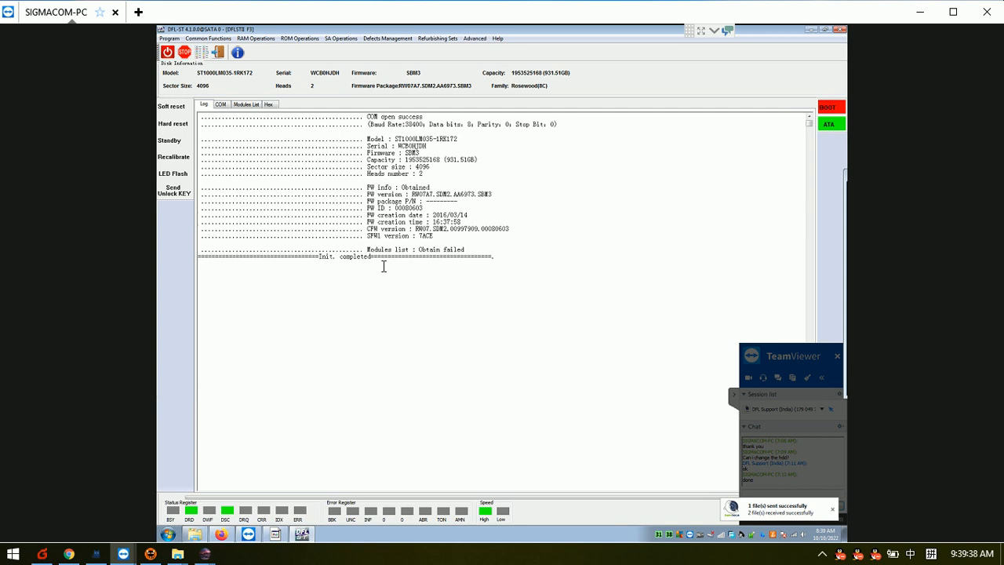
Step: Write UnlockWCB0HJDH.bin from the drive's ROM folder to the ROM at a baud rate of 460800
{"action": "left_click", "coordinate": [221, 105]}
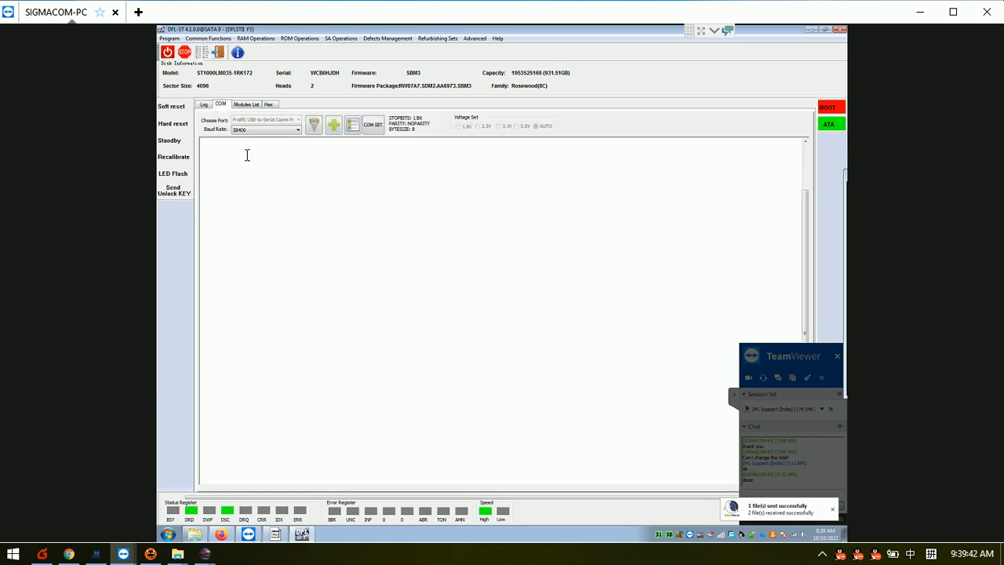
{"action": "left_click", "coordinate": [300, 38]}
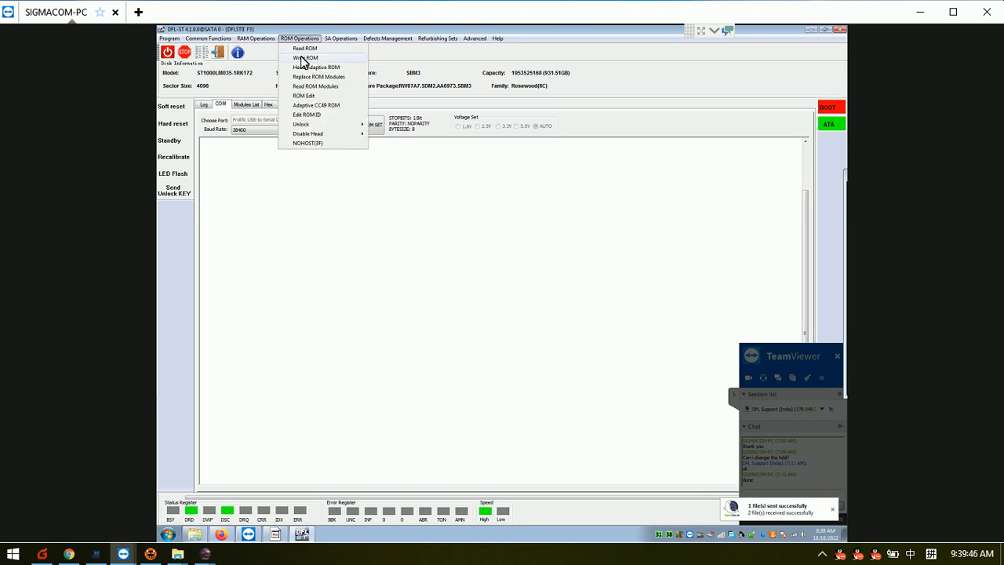
{"action": "left_click", "coordinate": [304, 58]}
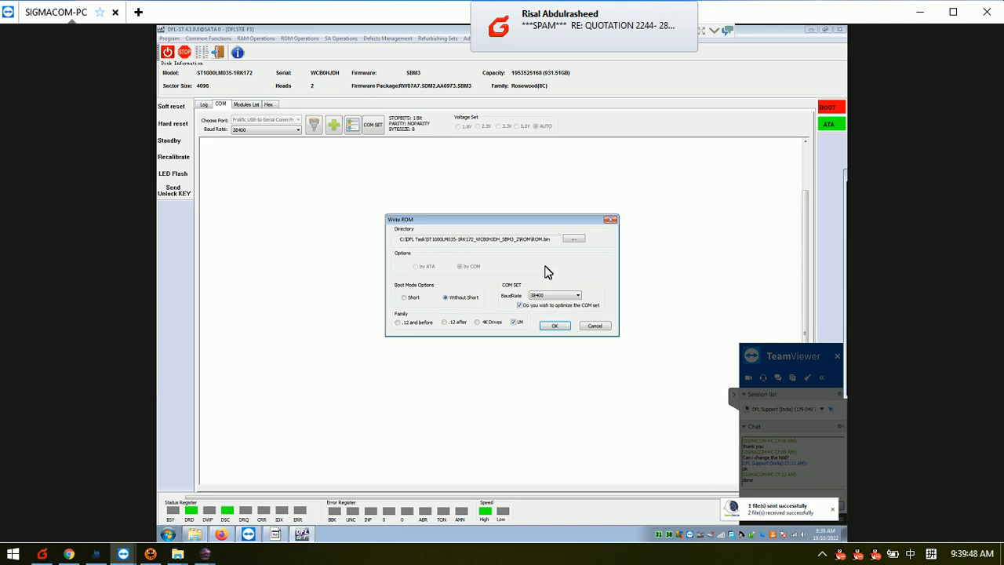
{"action": "left_click", "coordinate": [575, 240]}
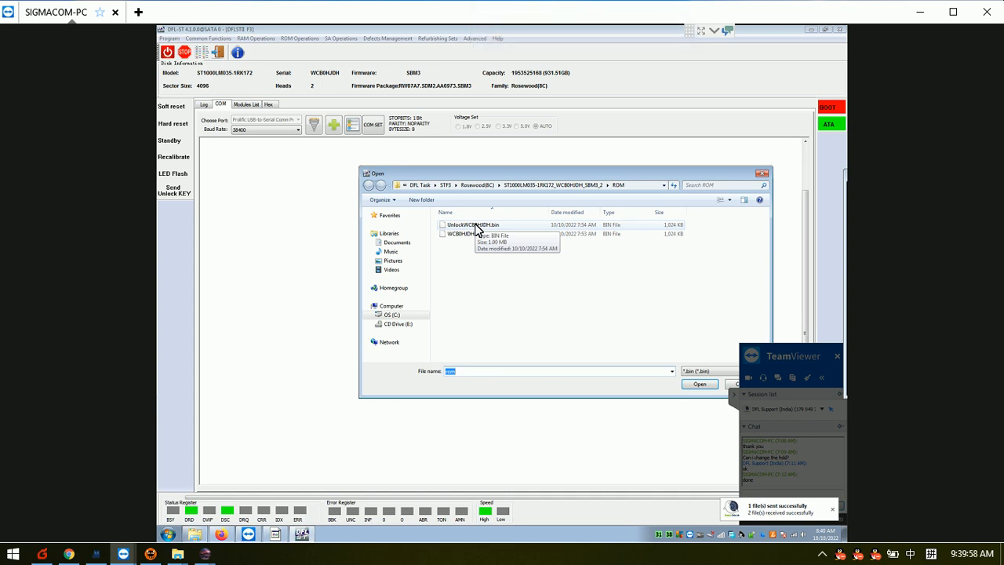
{"action": "double_click", "coordinate": [476, 226]}
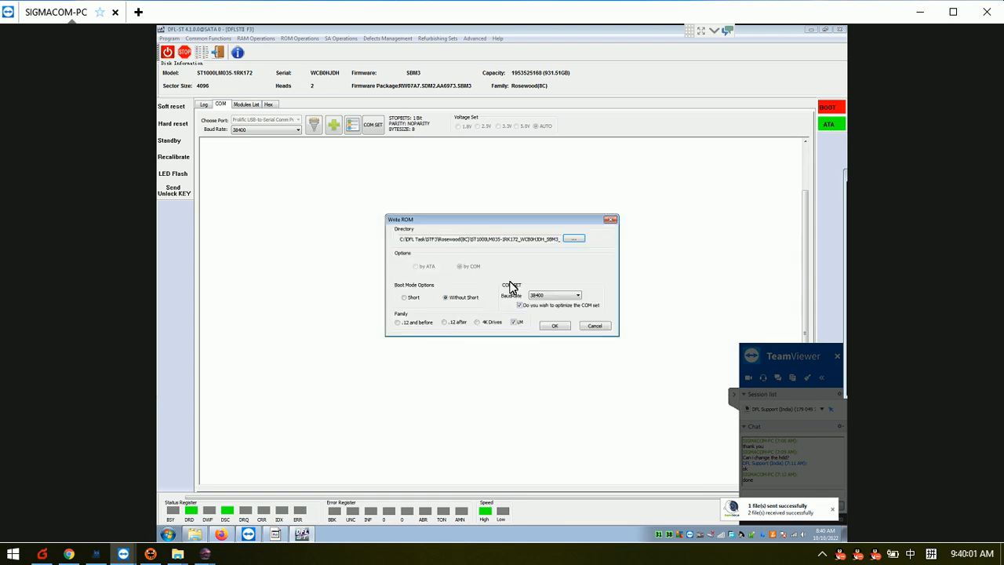
{"action": "left_click", "coordinate": [572, 295]}
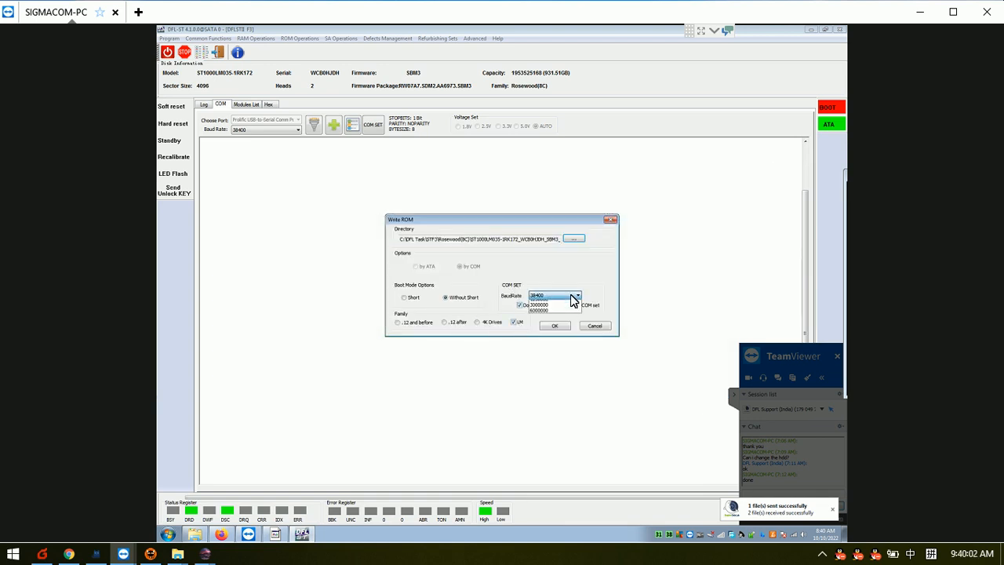
{"action": "left_click", "coordinate": [545, 336]}
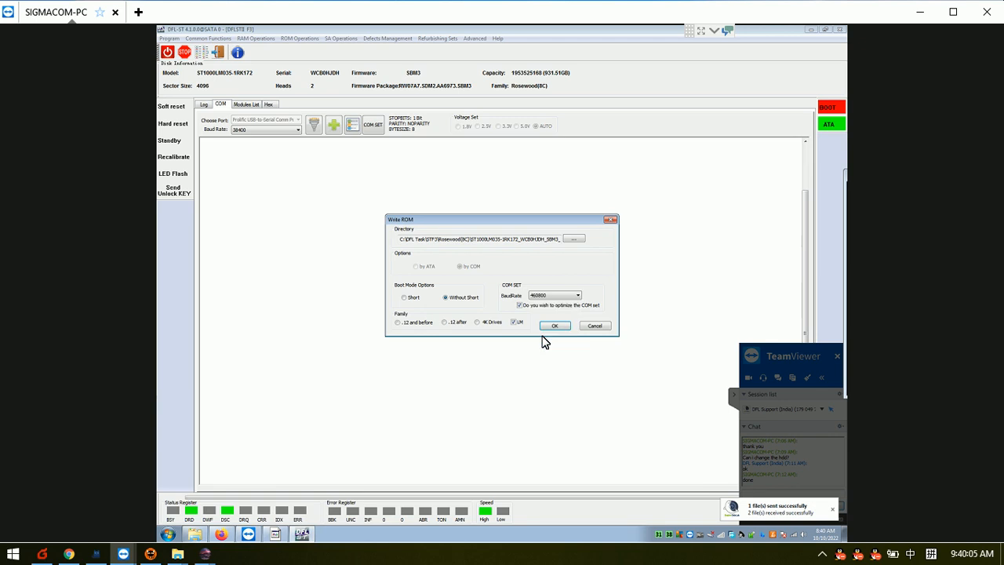
{"action": "left_click", "coordinate": [555, 326]}
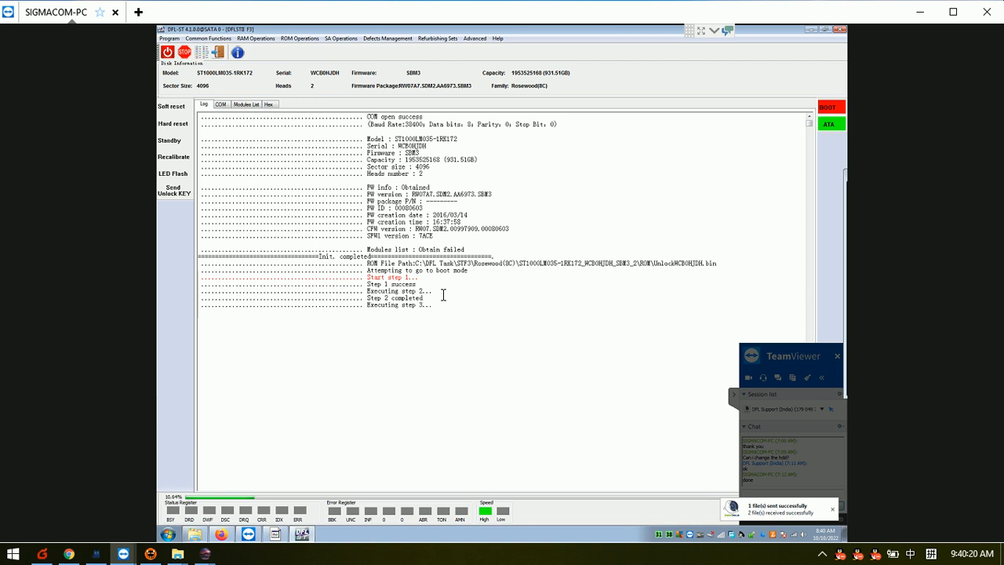
Step: Check the ROM file path and write progress in the log
{"action": "key", "text": "ctrl+alt+a"}
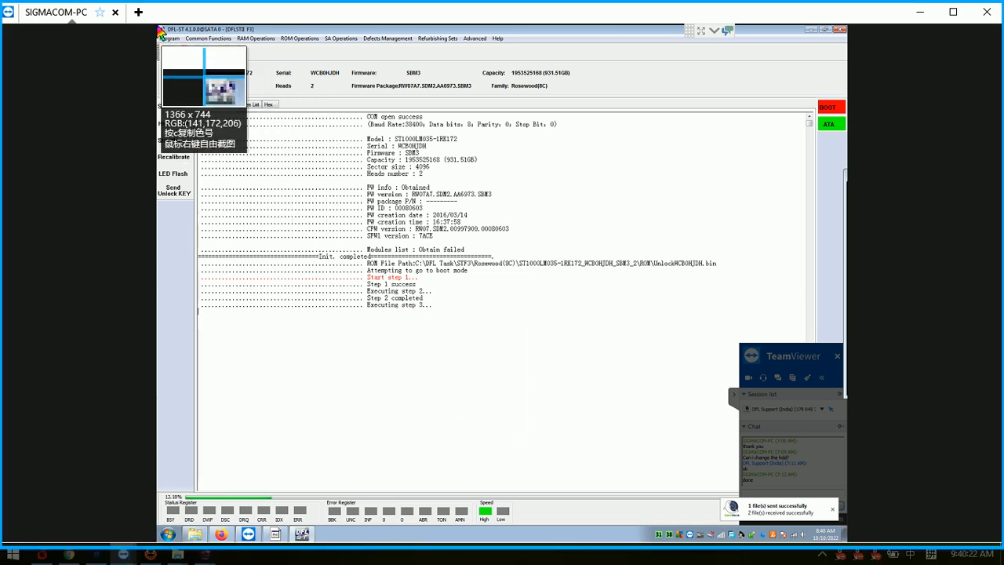
{"action": "key", "text": "Escape"}
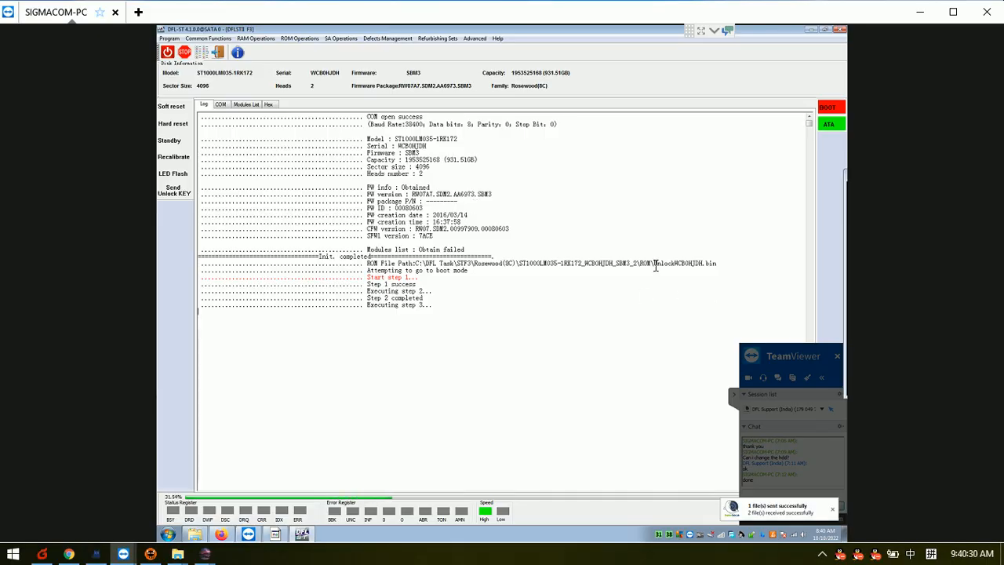
{"action": "left_click_drag", "start_coordinate": [653, 264], "coordinate": [719, 263]}
{"action": "left_click", "coordinate": [627, 276]}
{"action": "left_click_drag", "start_coordinate": [719, 262], "coordinate": [418, 263]}
{"action": "left_click", "coordinate": [482, 305]}
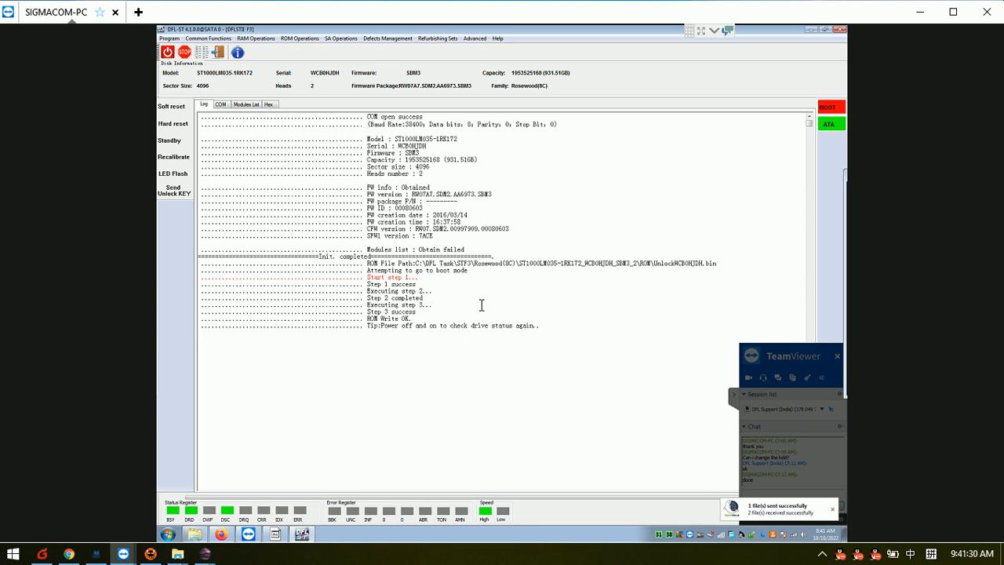
{"action": "left_click", "coordinate": [481, 305]}
Step: Power-cycle the drive while watching the COM terminal and send it the unlock key
{"action": "left_click", "coordinate": [221, 106]}
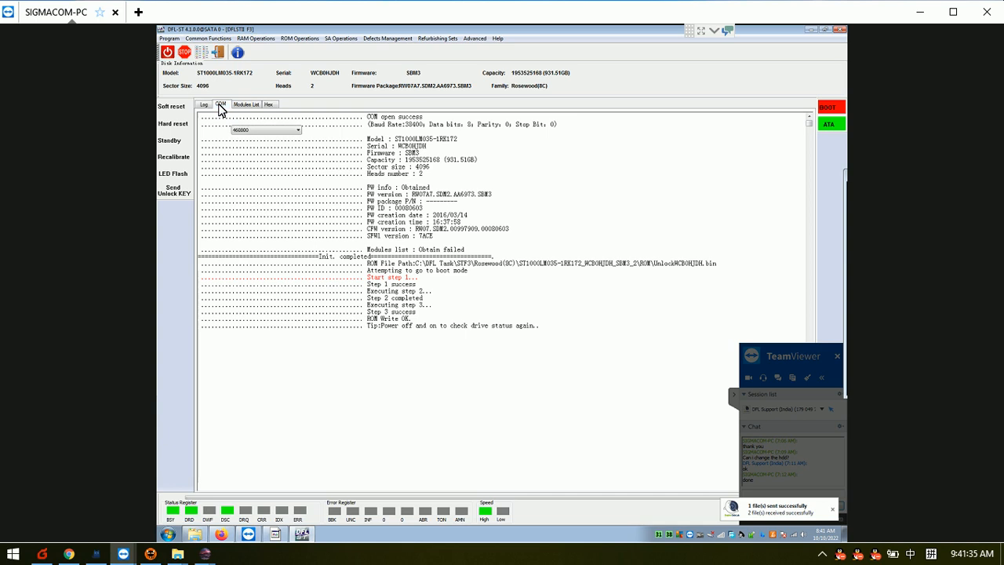
{"action": "left_click", "coordinate": [167, 52]}
{"action": "left_click", "coordinate": [168, 54]}
{"action": "left_click", "coordinate": [238, 178]}
{"action": "key", "text": "ctrl+z"}
{"action": "left_click", "coordinate": [173, 192]}
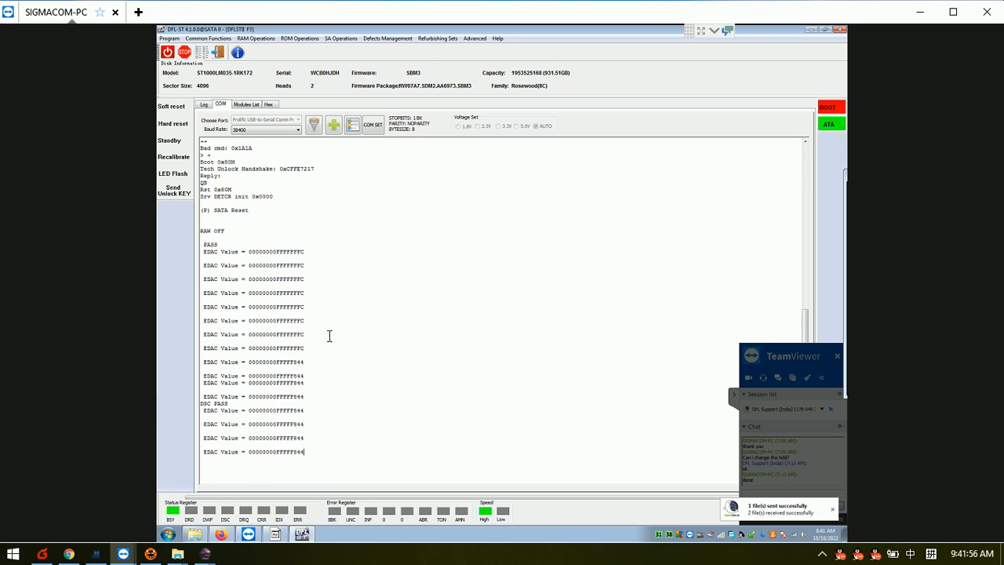
Step: Query the drive's firmware information and its V40 defect list in diagnostic mode, ending in ESLIP mode
{"action": "key", "text": "ctrl+z"}
{"action": "key", "text": "ctrl+l"}
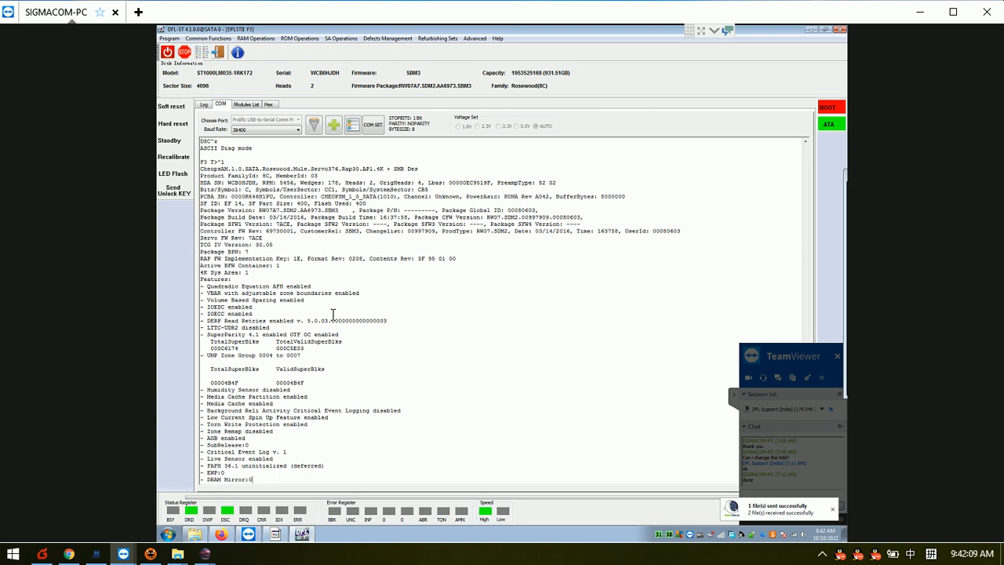
{"action": "key", "text": "ctrl+z"}
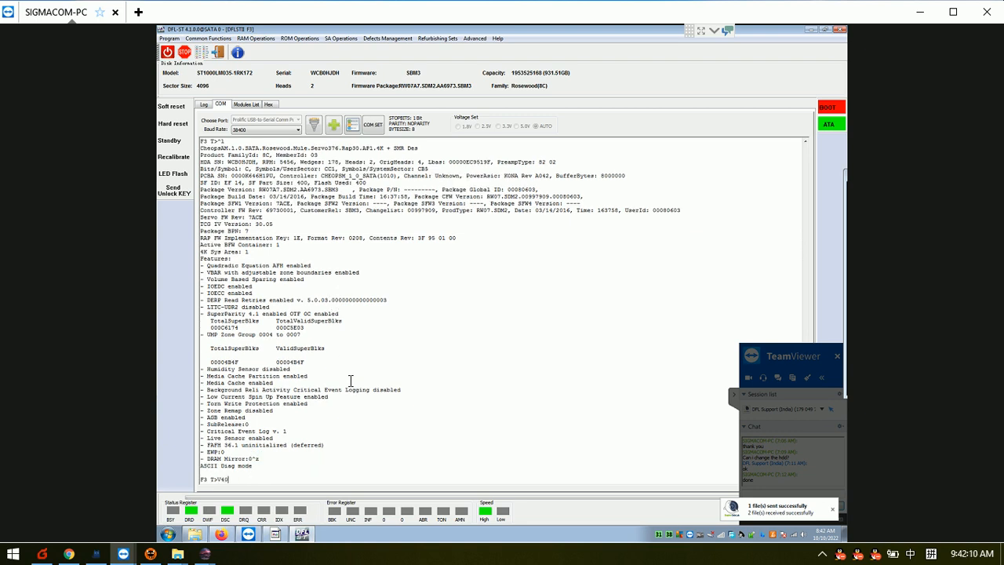
{"action": "key", "text": "Return"}
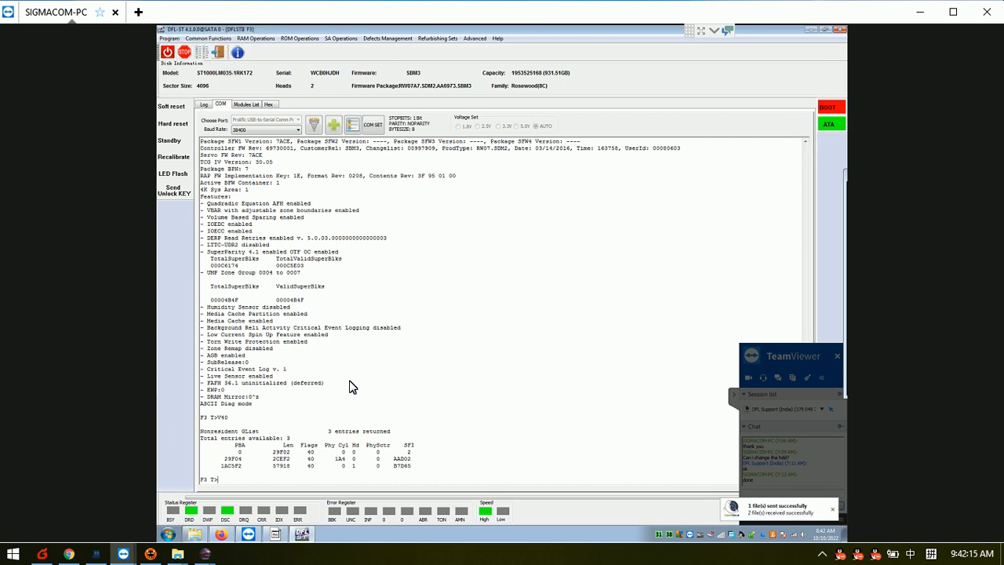
{"action": "key", "text": "ctrl+t"}
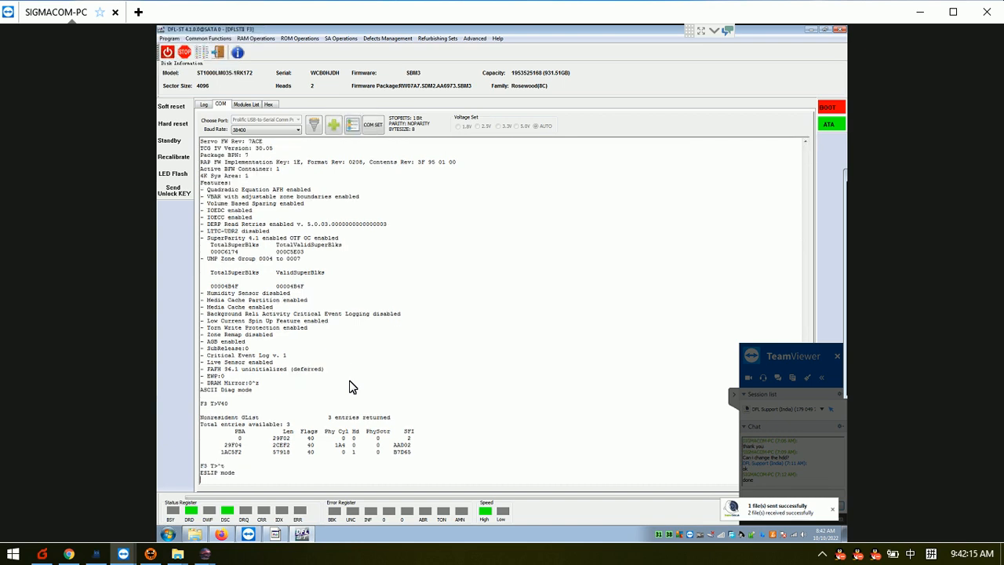
Step: Load the list of readable SYS files, using drive series .12 and ATA mode
{"action": "left_click", "coordinate": [340, 39]}
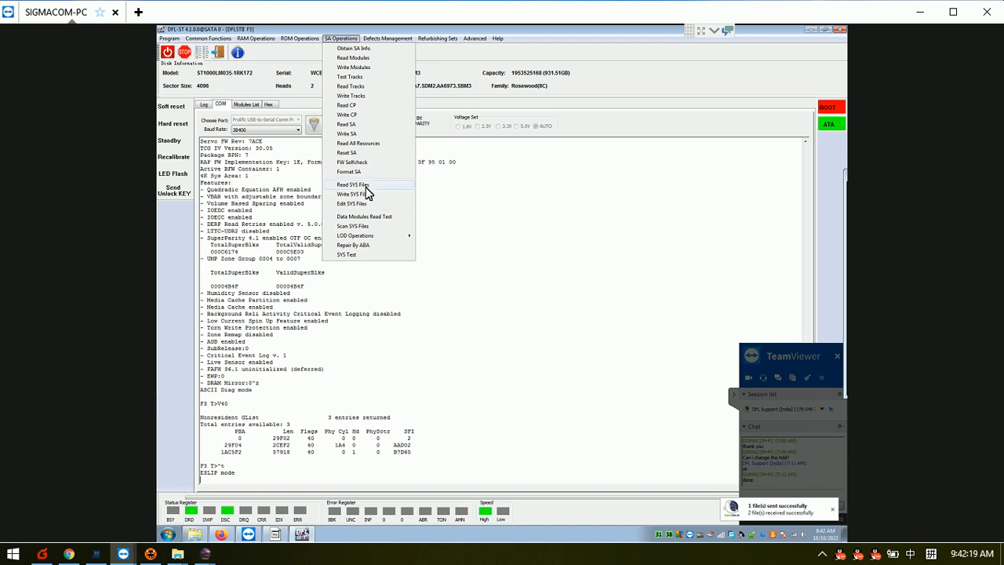
{"action": "left_click", "coordinate": [366, 193]}
{"action": "left_click", "coordinate": [482, 285]}
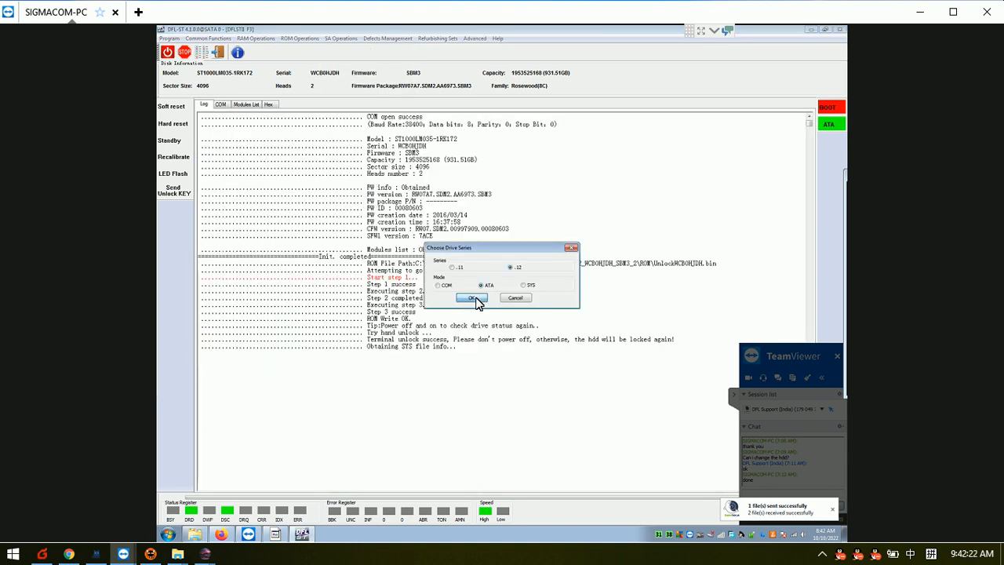
{"action": "left_click", "coordinate": [473, 299]}
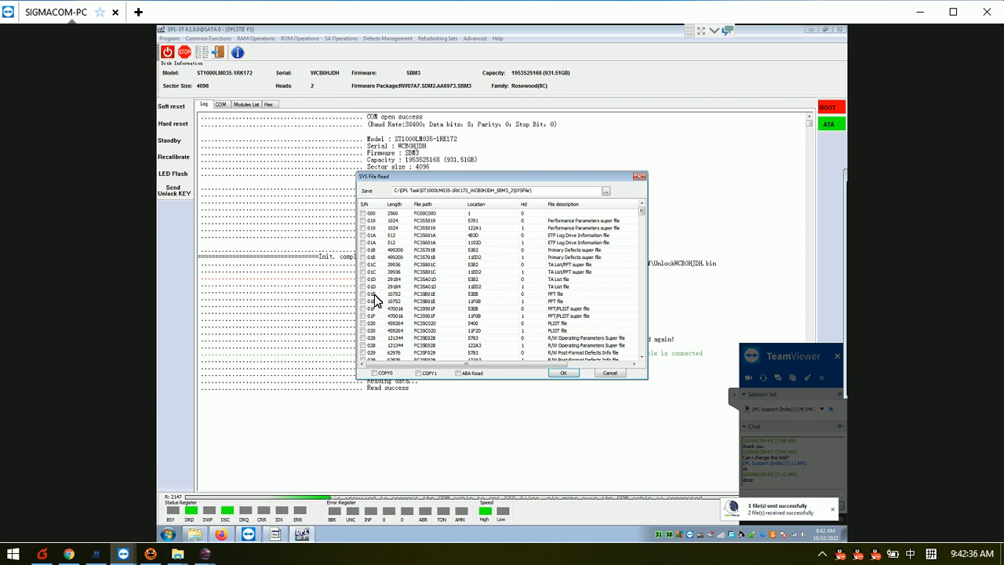
Step: Select the head 0 copies of SYS files 01B, 028, 035 and 093 and read them
{"action": "left_click", "coordinate": [363, 250]}
{"action": "left_click", "coordinate": [364, 338]}
{"action": "scroll", "coordinate": [380, 349], "scroll_direction": "down", "scroll_amount": 4}
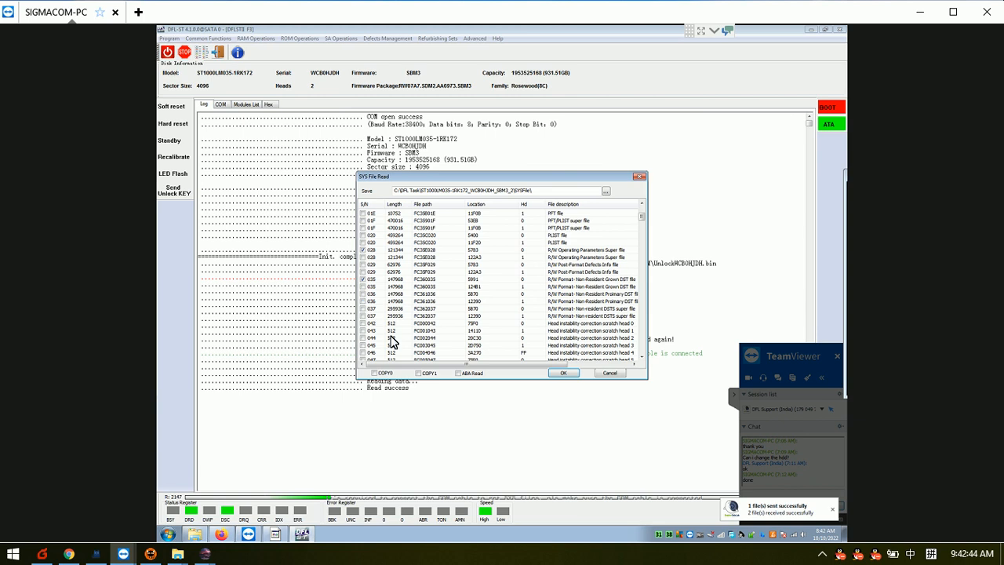
{"action": "scroll", "coordinate": [394, 342], "scroll_direction": "down", "scroll_amount": 5}
{"action": "scroll", "coordinate": [394, 342], "scroll_direction": "down", "scroll_amount": 4}
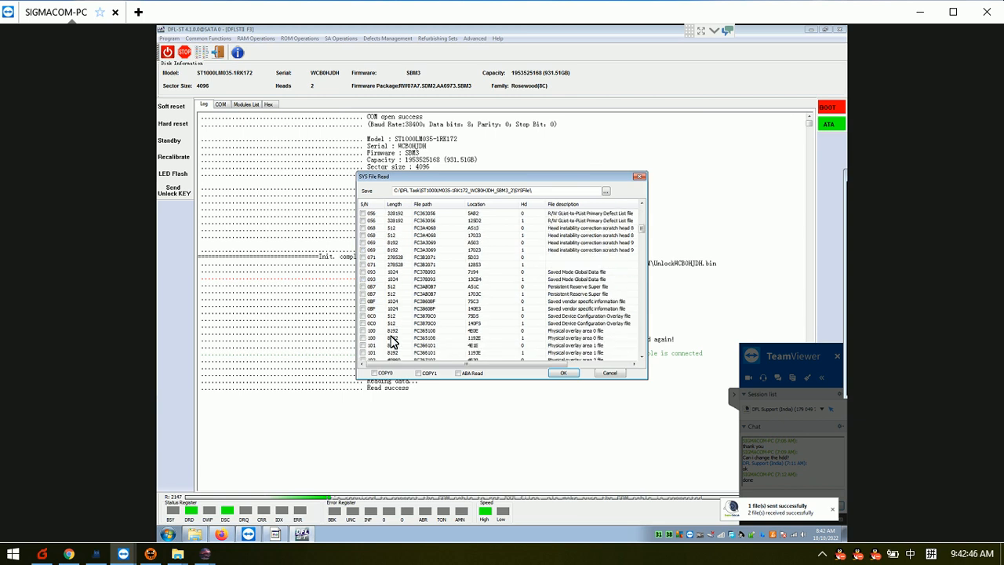
{"action": "left_click", "coordinate": [364, 272]}
{"action": "left_click", "coordinate": [568, 375]}
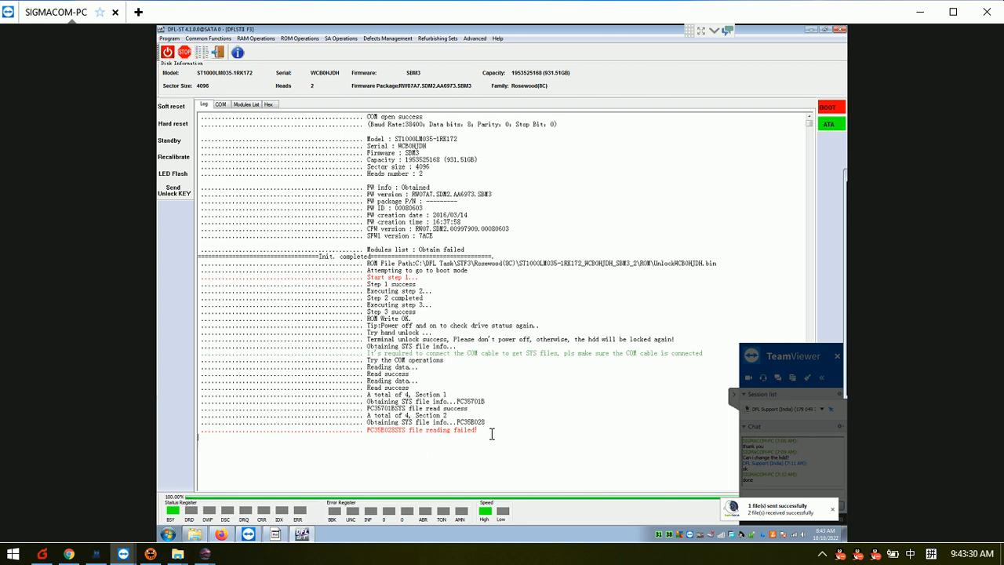
Step: Stop the SYS file read at the FC35E028 entry and soft reset the drive
{"action": "left_click_drag", "start_coordinate": [479, 430], "coordinate": [390, 430]}
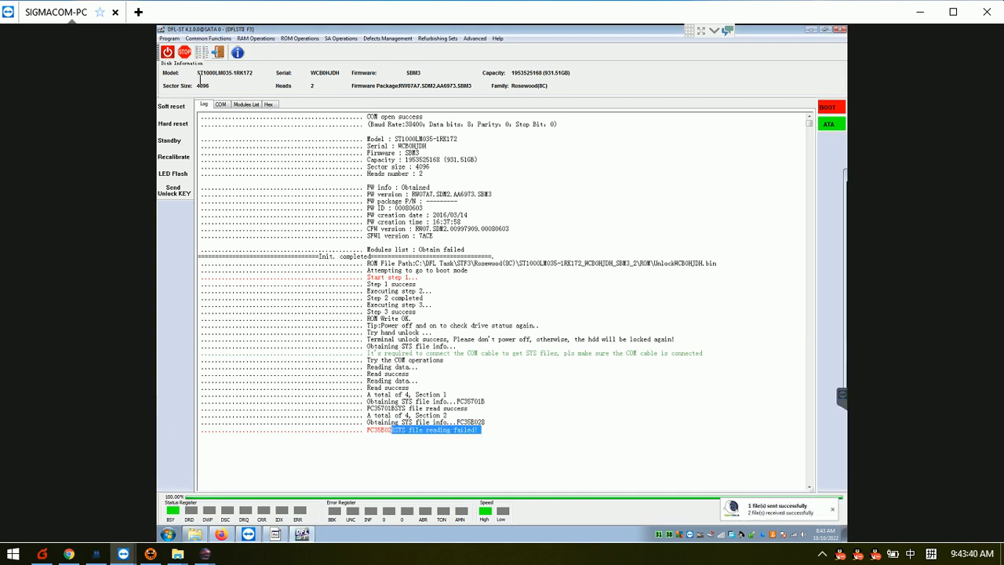
{"action": "left_click", "coordinate": [184, 53]}
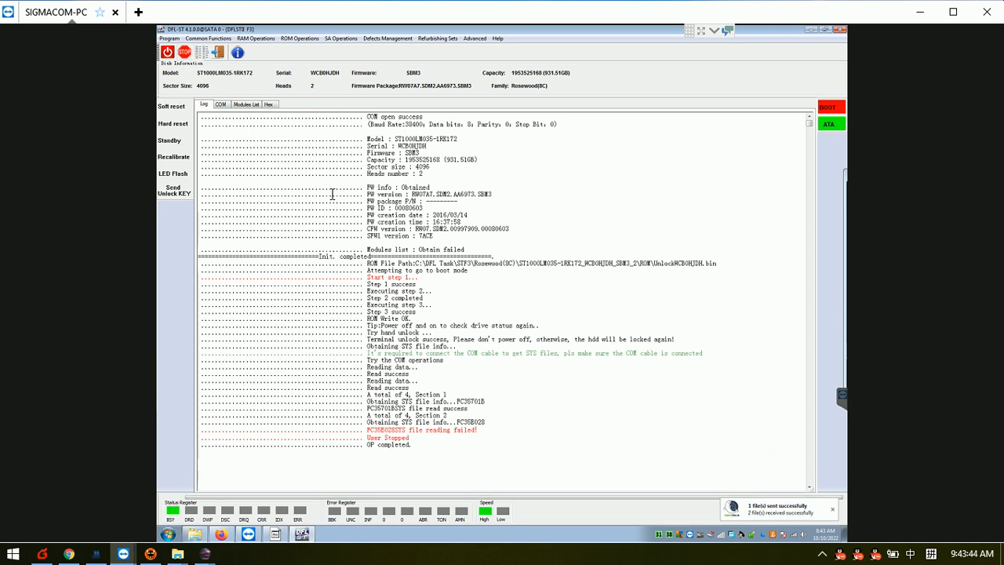
{"action": "left_click", "coordinate": [179, 112]}
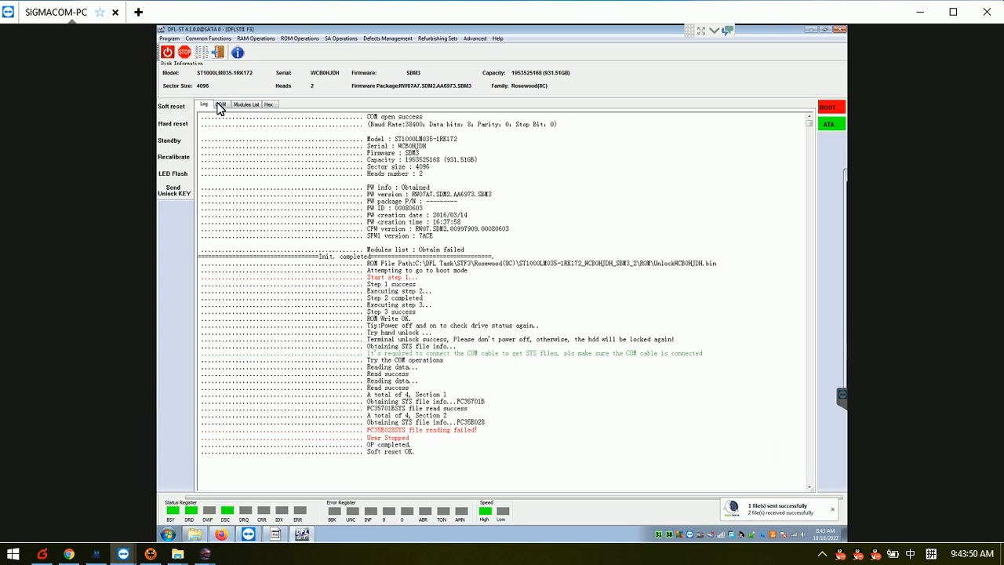
Step: Request diagnostic mode in the COM terminal, power-cycle the drive and resend the unlock key
{"action": "left_click", "coordinate": [219, 105]}
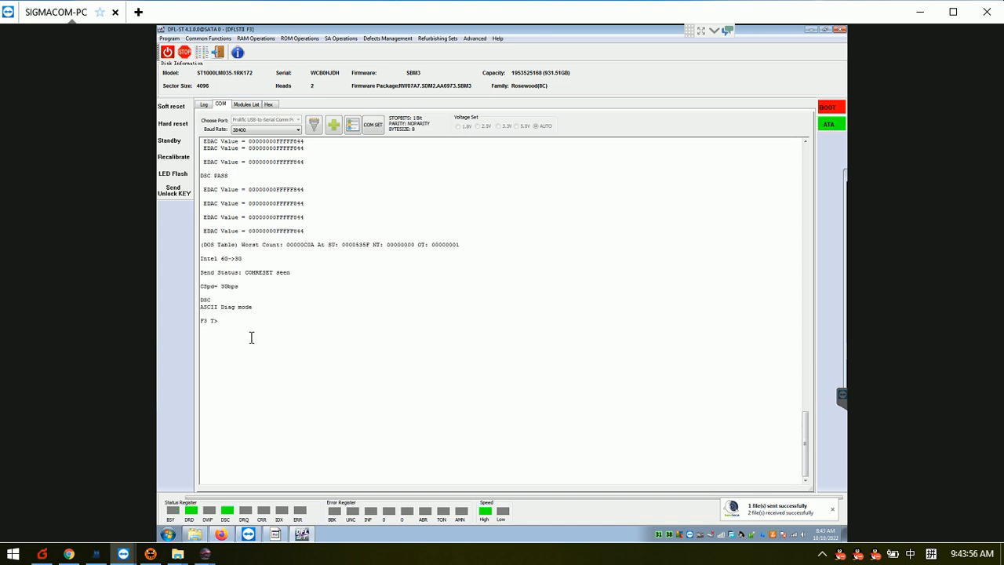
{"action": "key", "text": "ctrl+z"}
{"action": "left_click_drag", "start_coordinate": [277, 328], "coordinate": [184, 324]}
{"action": "left_click", "coordinate": [249, 331]}
{"action": "left_click", "coordinate": [167, 54]}
{"action": "left_click", "coordinate": [175, 191]}
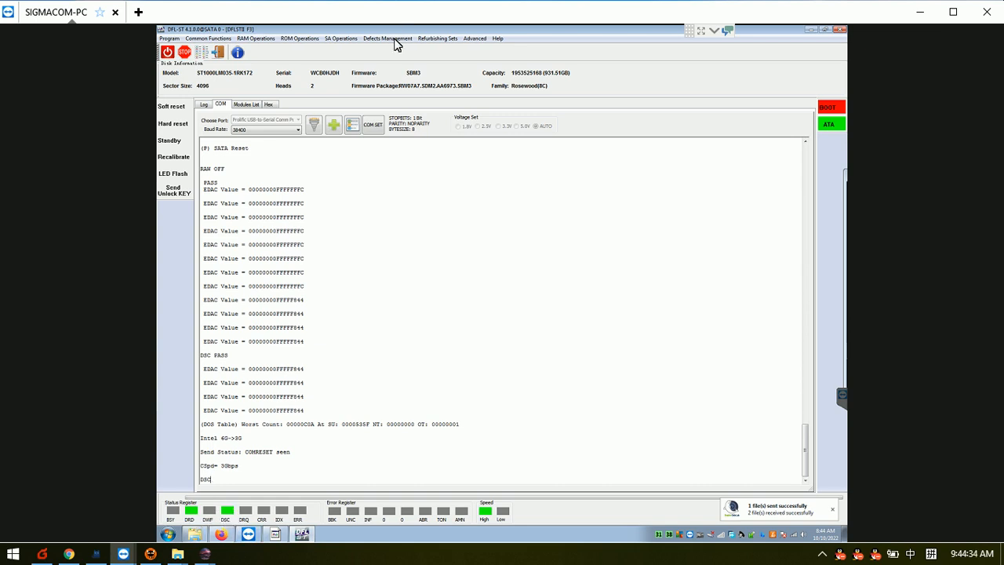
Step: Read only the head 0 copy of SYS file 035, using drive series .12 and ATA mode
{"action": "left_click", "coordinate": [341, 38]}
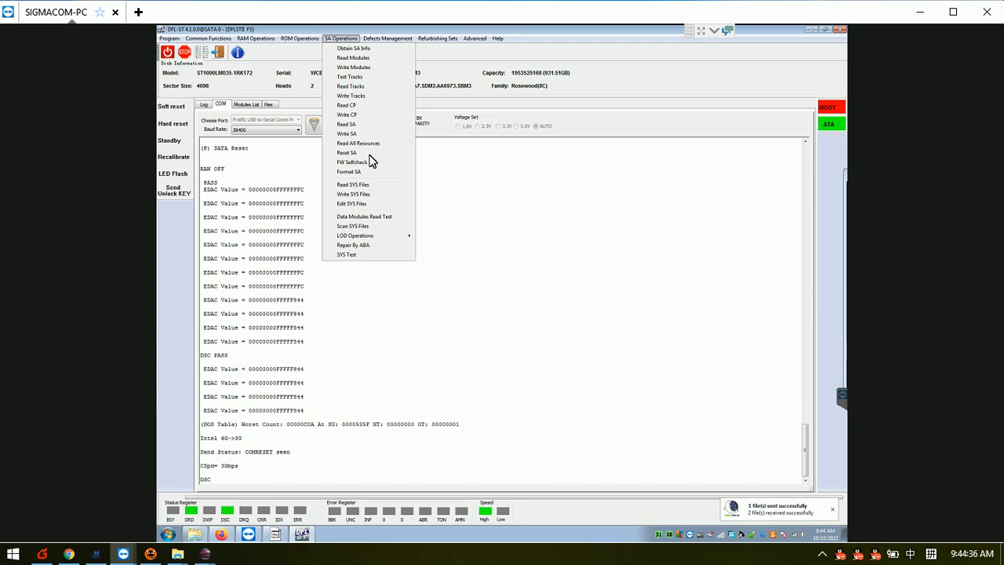
{"action": "left_click", "coordinate": [351, 191]}
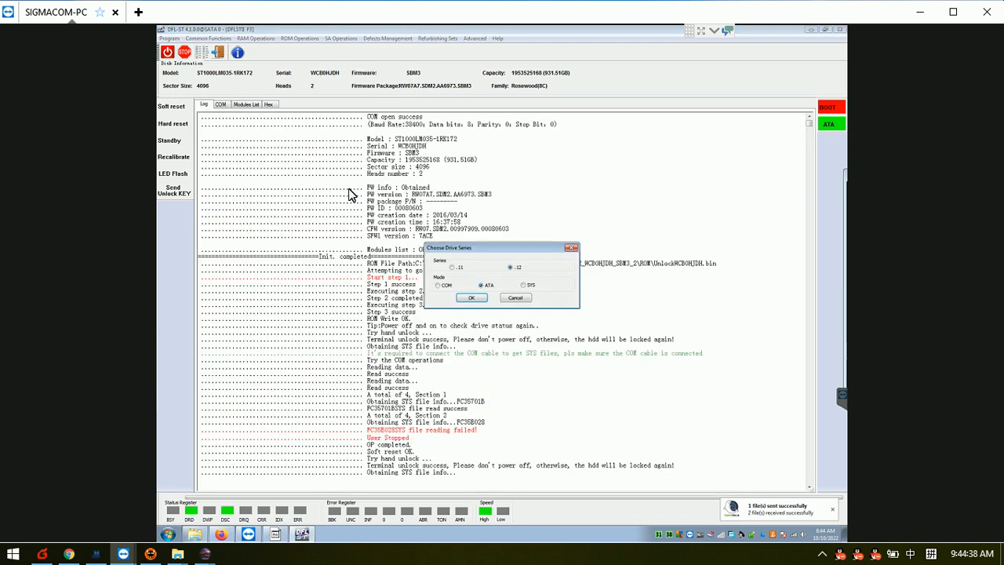
{"action": "left_click", "coordinate": [466, 298]}
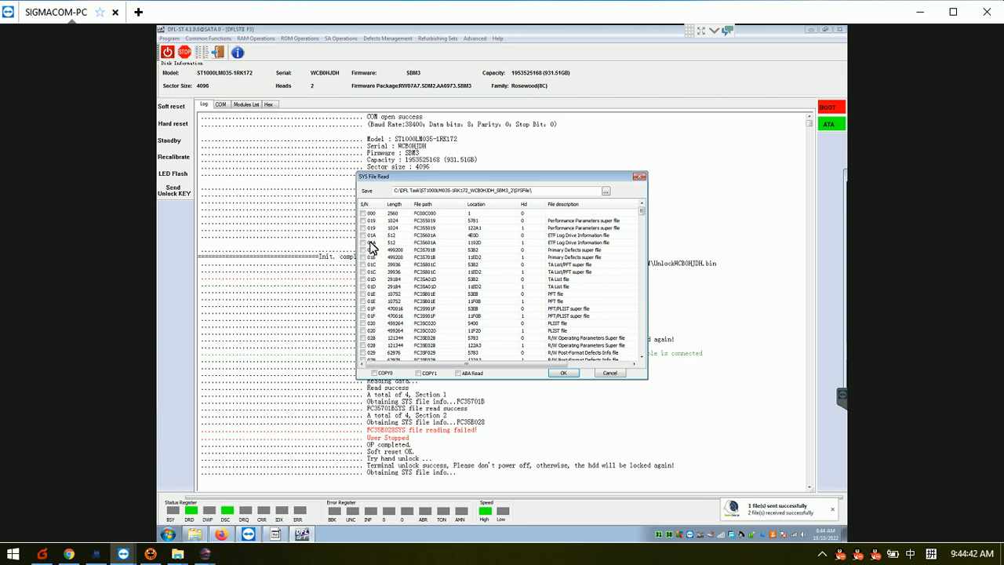
{"action": "left_click", "coordinate": [381, 338]}
{"action": "scroll", "coordinate": [381, 339], "scroll_direction": "down", "scroll_amount": 3}
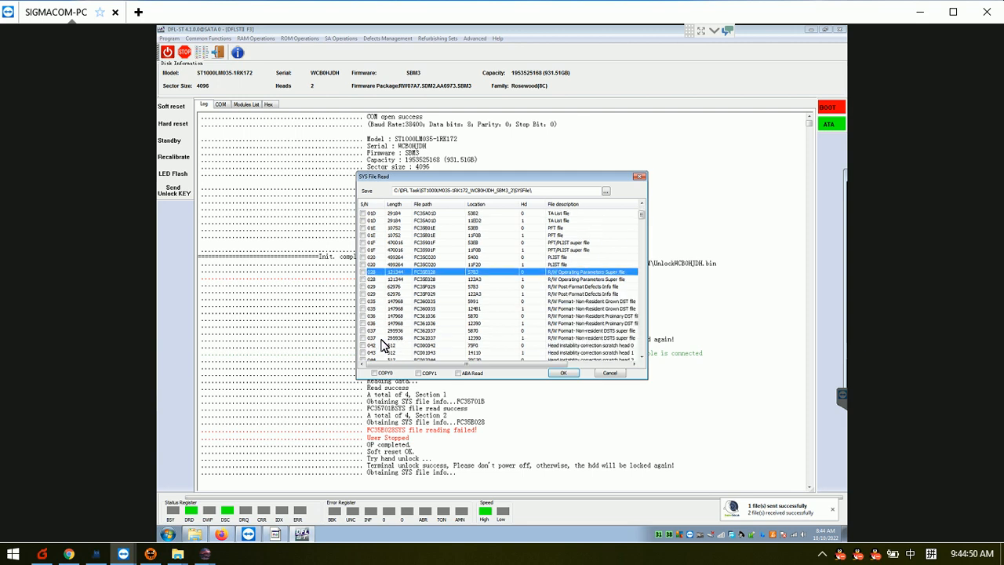
{"action": "left_click", "coordinate": [363, 301]}
{"action": "left_click", "coordinate": [566, 374]}
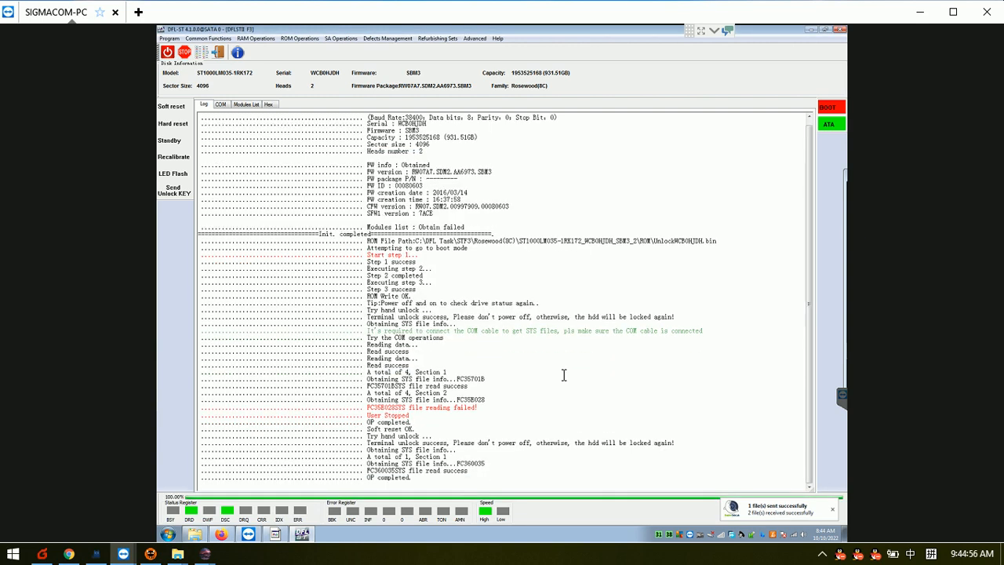
Step: Try to open the ATA drive ID initialization settings and check the COM terminal and log
{"action": "left_click", "coordinate": [222, 105]}
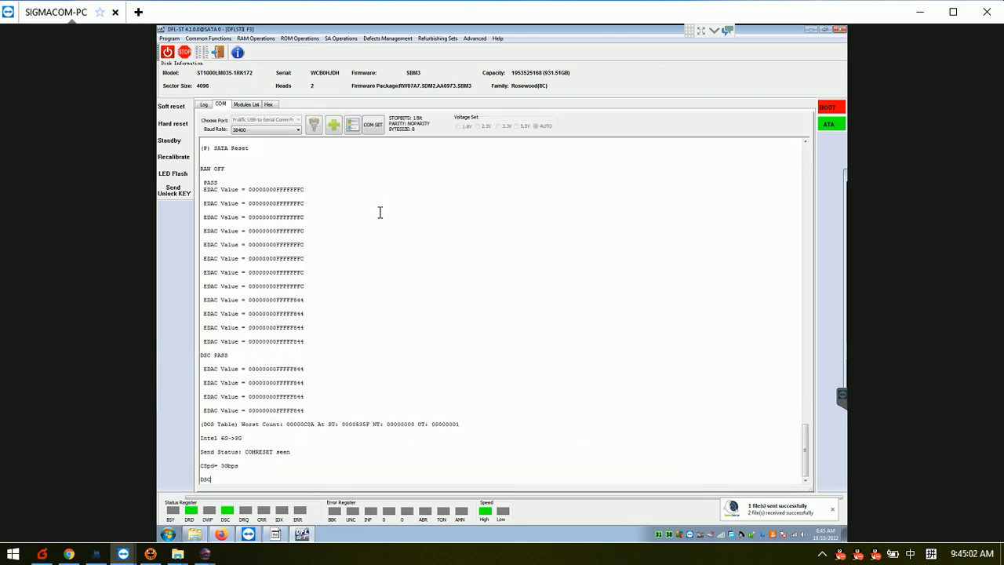
{"action": "left_click", "coordinate": [391, 40]}
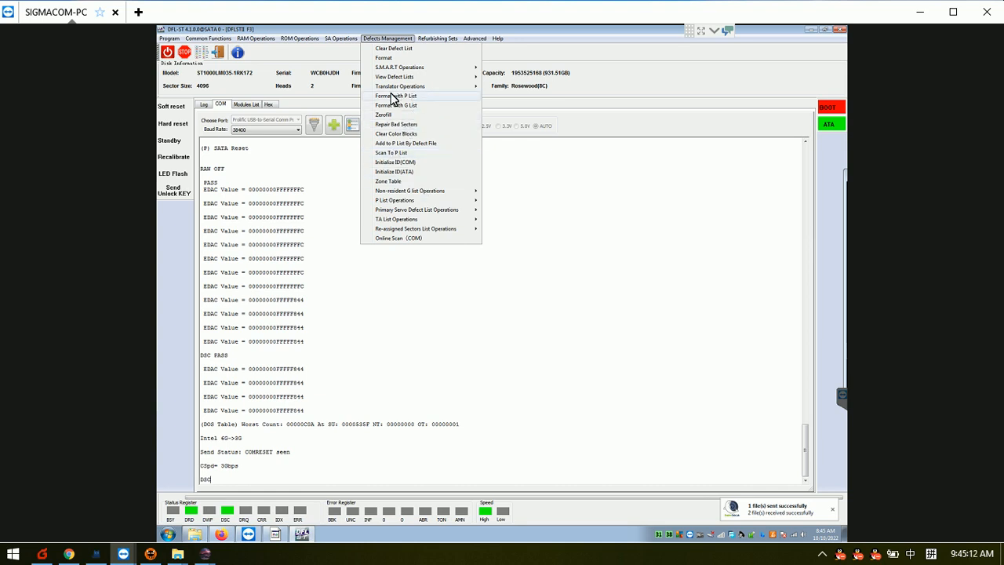
{"action": "left_click", "coordinate": [404, 173]}
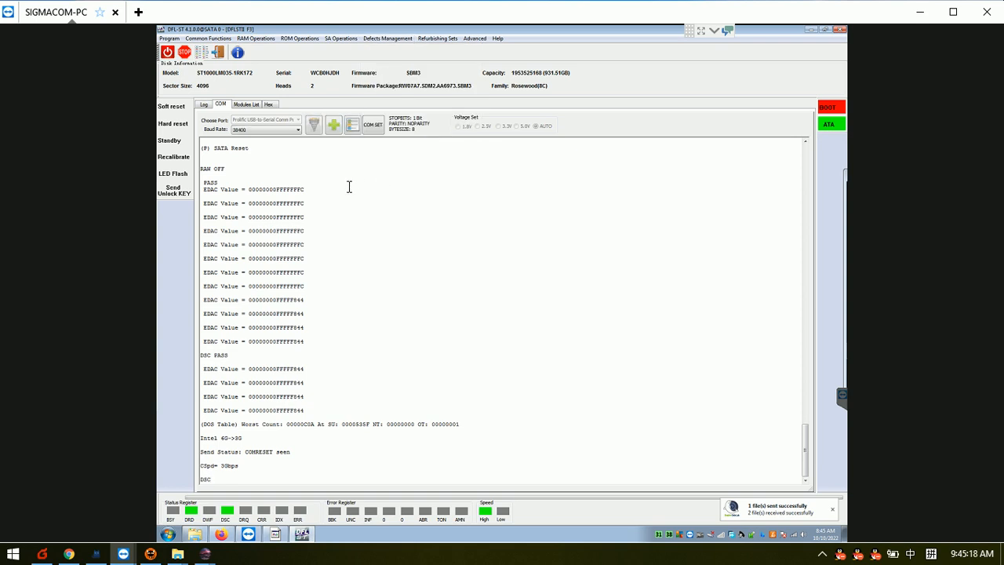
{"action": "left_click", "coordinate": [207, 108]}
{"action": "left_click", "coordinate": [221, 106]}
Step: Exit the drive utility, restart it for the Barracuda F3 drive type and obtain the drive information
{"action": "left_click", "coordinate": [218, 55]}
{"action": "left_click", "coordinate": [184, 52]}
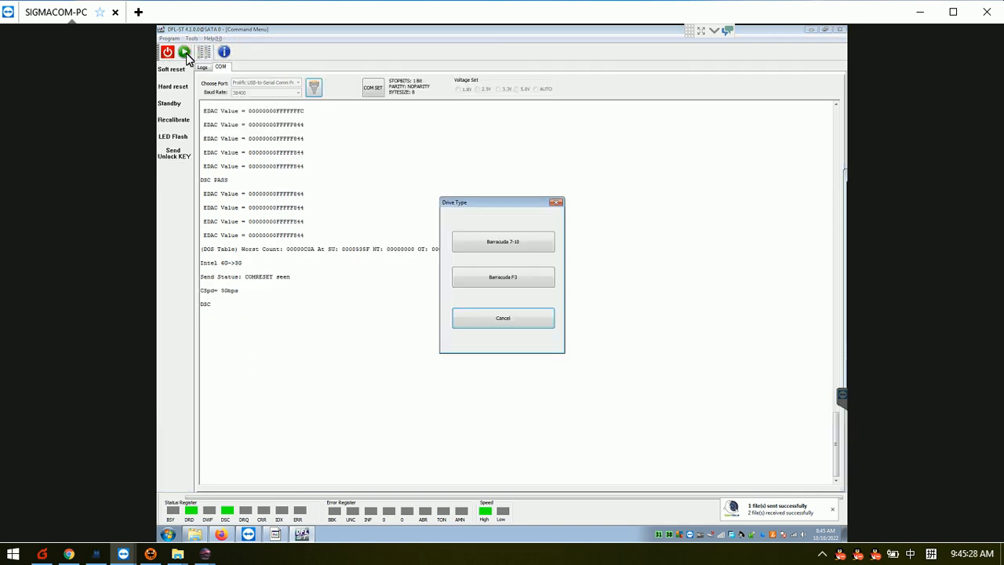
{"action": "left_click", "coordinate": [515, 281]}
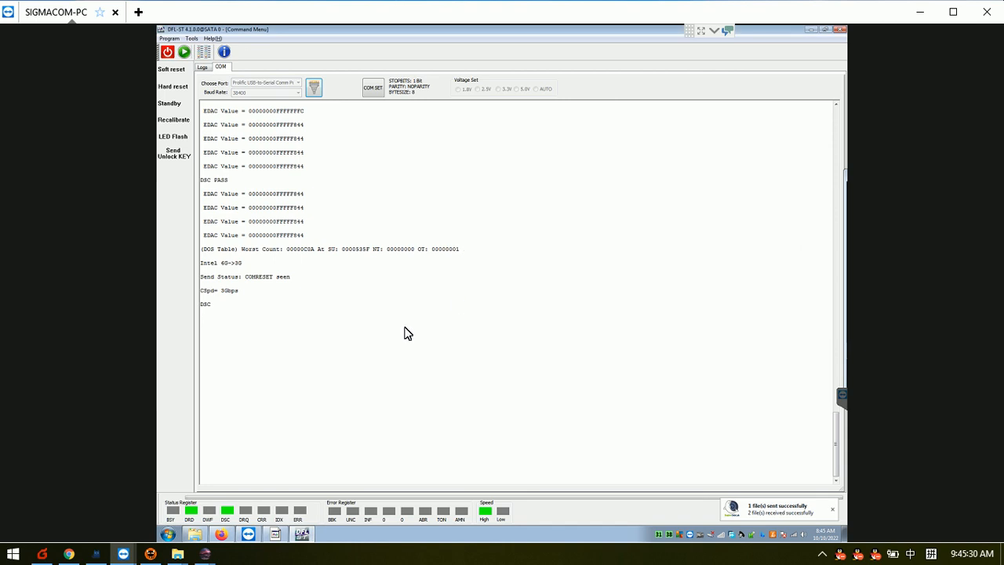
{"action": "left_click", "coordinate": [480, 399]}
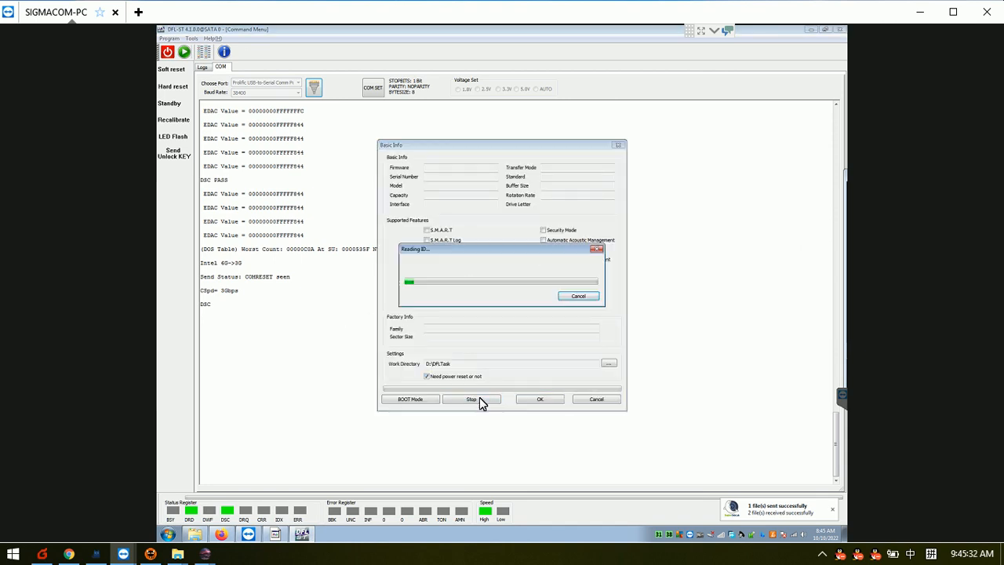
Step: Decline creating D:\DFLTask, choose C:\DFL Task as the work directory and enter the drive utility
{"action": "left_click", "coordinate": [547, 401]}
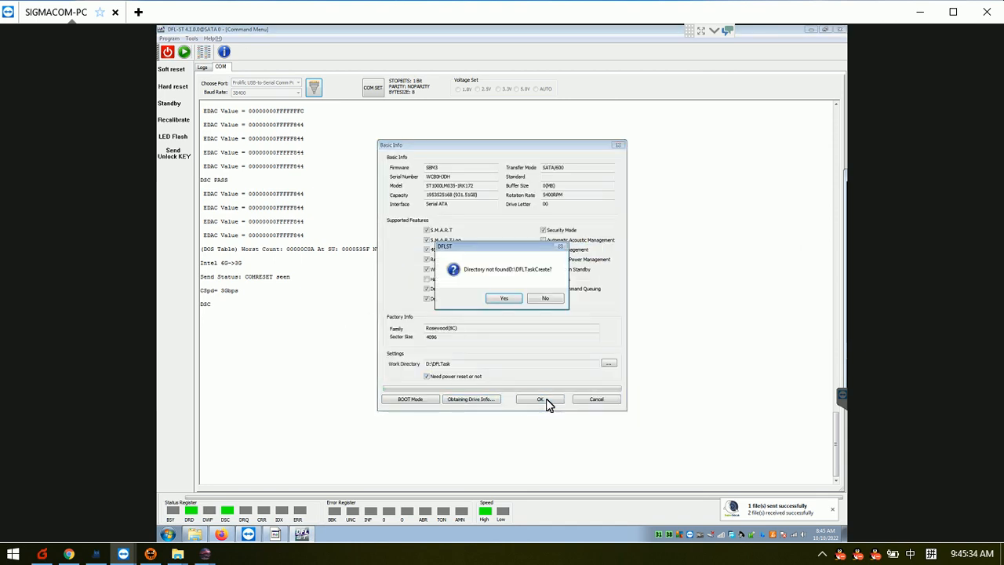
{"action": "left_click", "coordinate": [547, 299]}
{"action": "left_click", "coordinate": [610, 363]}
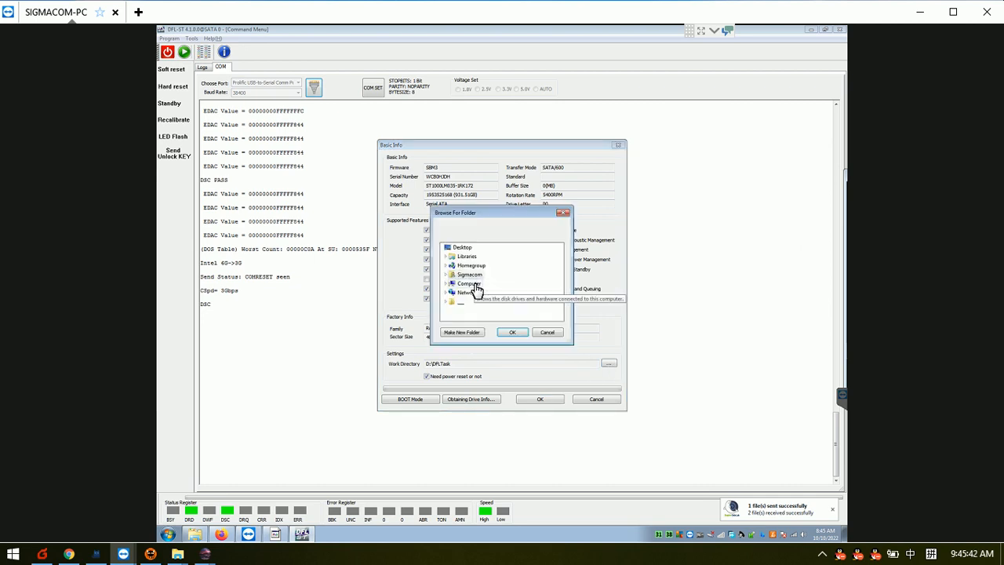
{"action": "double_click", "coordinate": [476, 286]}
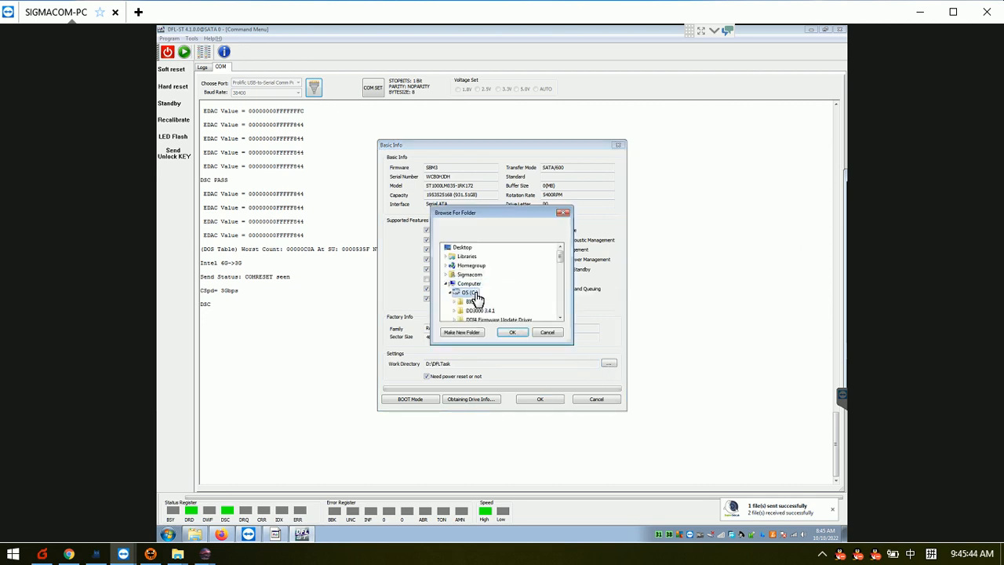
{"action": "double_click", "coordinate": [487, 312]}
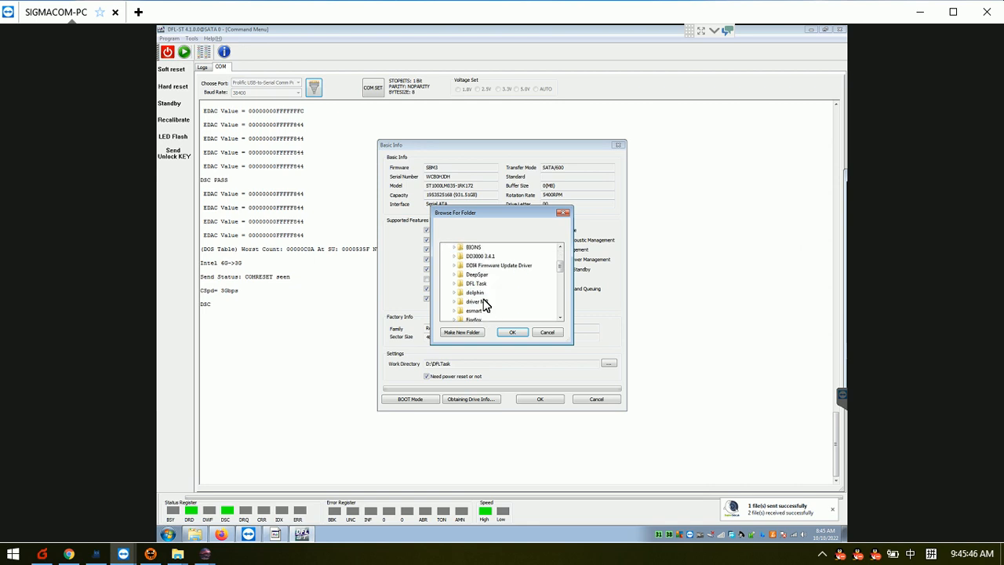
{"action": "double_click", "coordinate": [480, 284]}
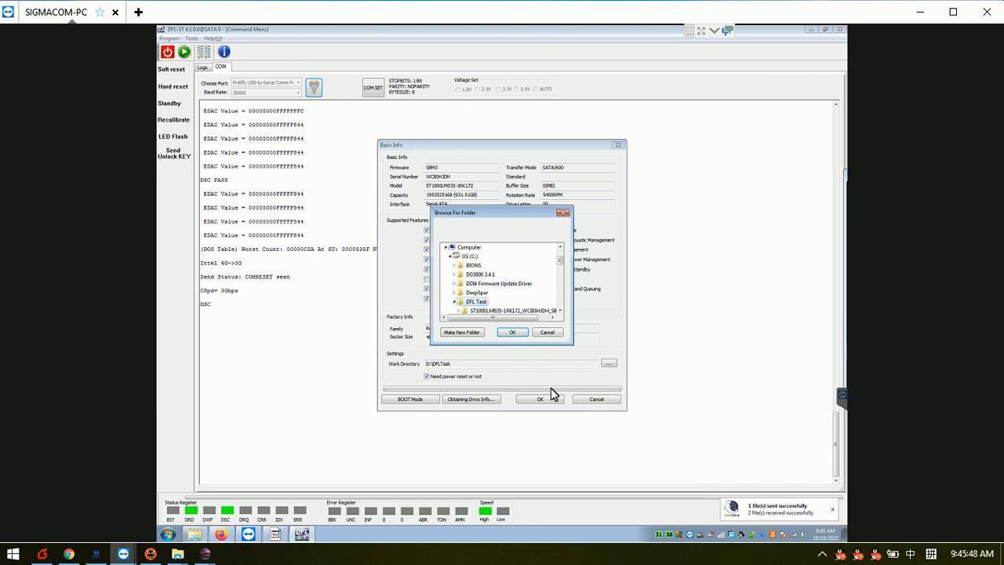
{"action": "left_click", "coordinate": [512, 332]}
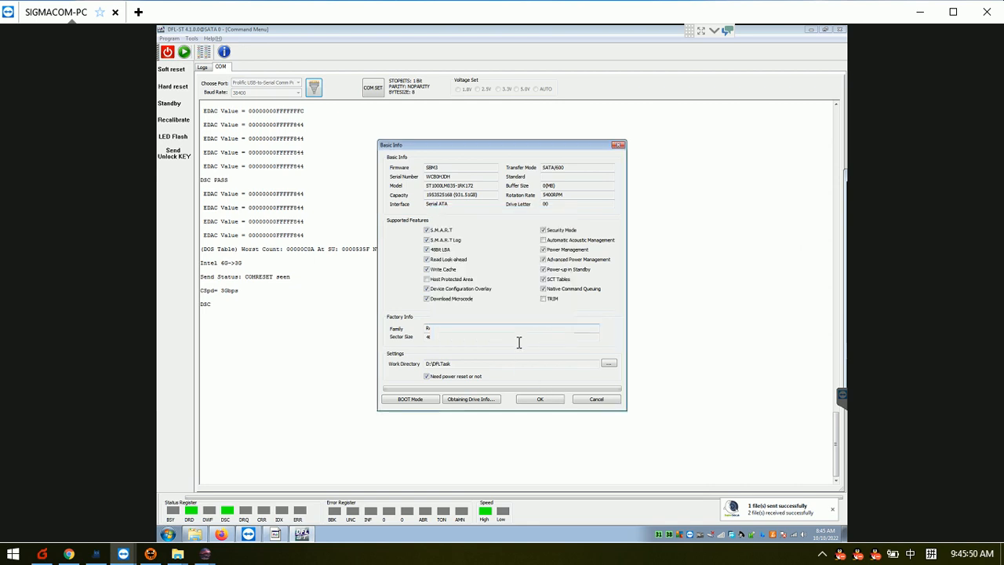
{"action": "left_click", "coordinate": [541, 400]}
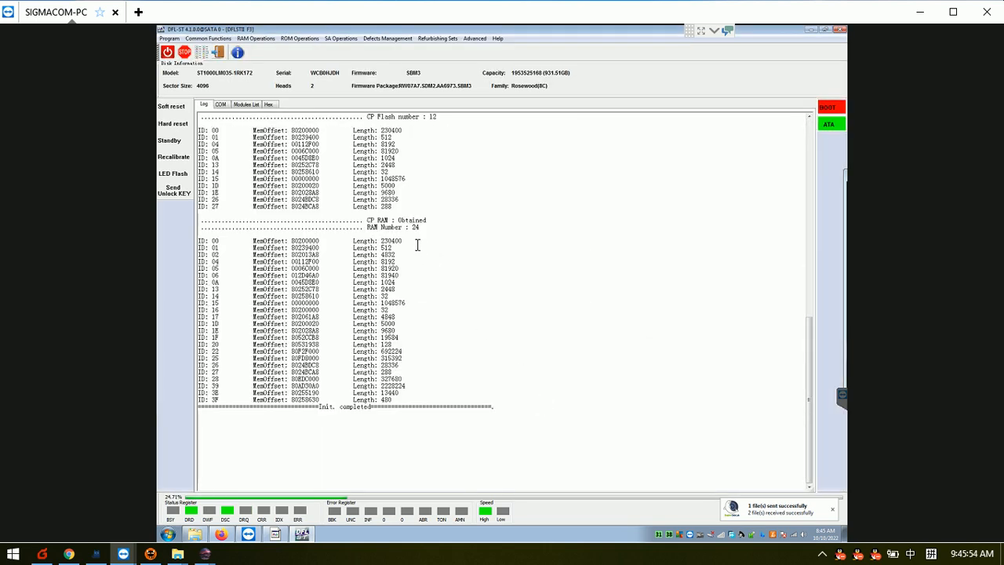
Step: Check the modules list, the COM terminal and the initialization log
{"action": "left_click", "coordinate": [243, 106]}
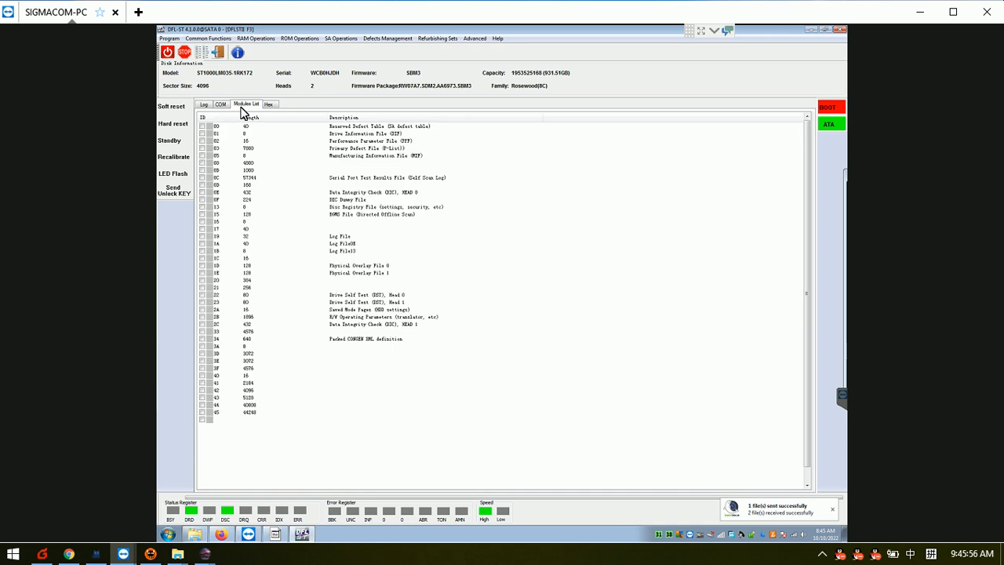
{"action": "left_click", "coordinate": [219, 105]}
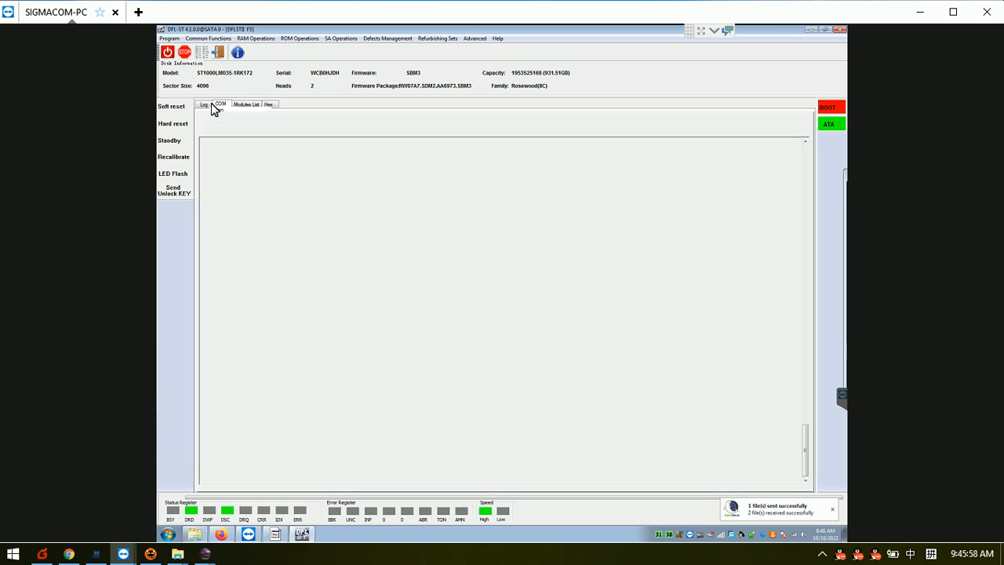
{"action": "left_click", "coordinate": [204, 105]}
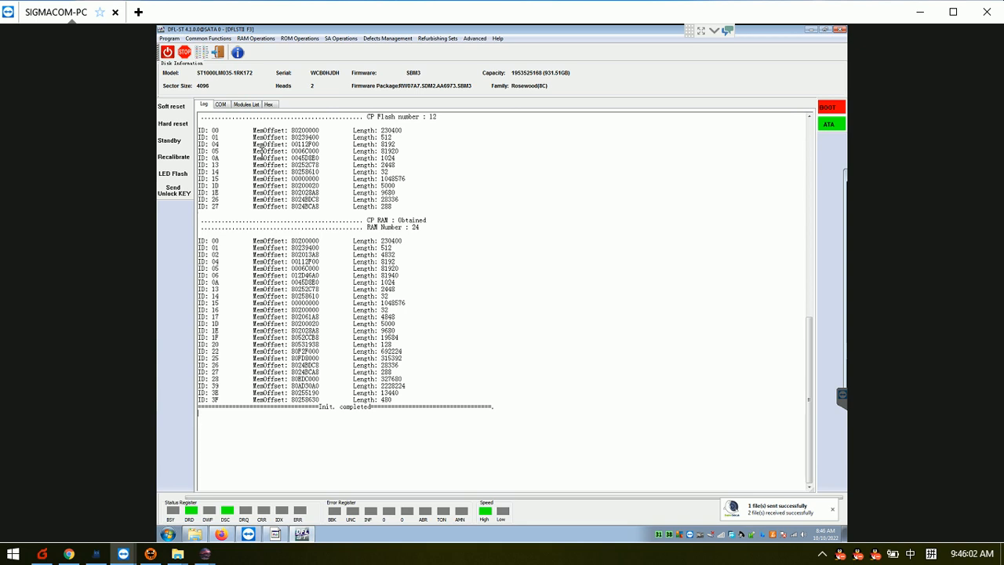
Step: Modify the drive ID over ATA: turn off Offline Defects, Auto Re-assign (read and write) and Media Cache, and turn on Disable Vacant Active
{"action": "left_click", "coordinate": [374, 39]}
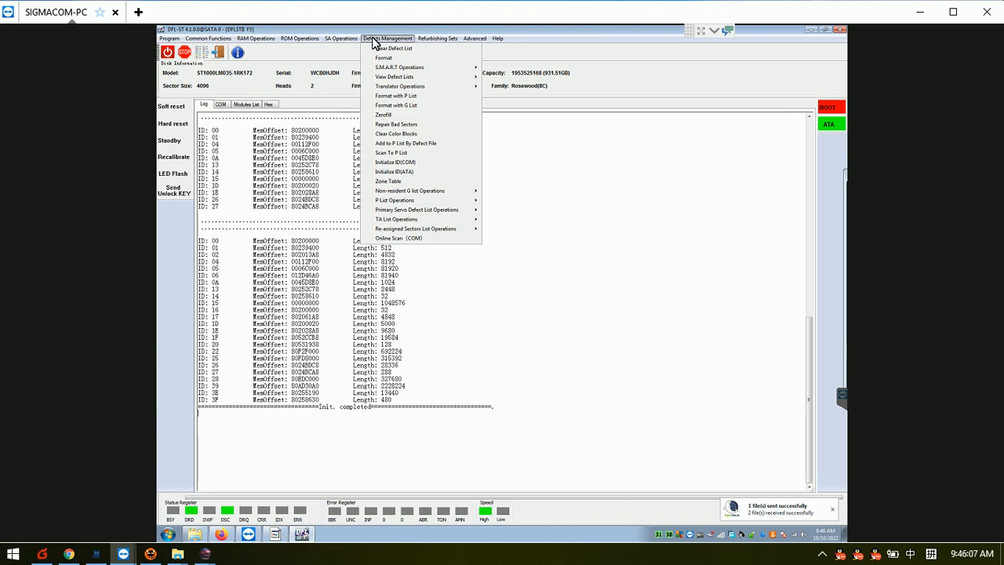
{"action": "left_click", "coordinate": [400, 171]}
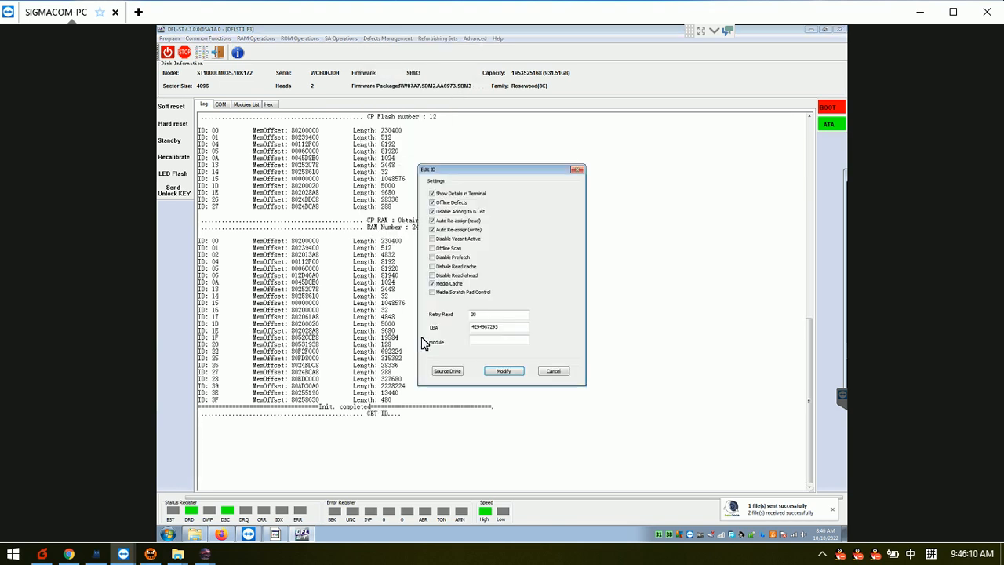
{"action": "left_click", "coordinate": [444, 284]}
{"action": "left_click", "coordinate": [445, 222]}
{"action": "left_click", "coordinate": [444, 230]}
{"action": "left_click", "coordinate": [449, 204]}
{"action": "left_click", "coordinate": [447, 239]}
{"action": "left_click", "coordinate": [504, 370]}
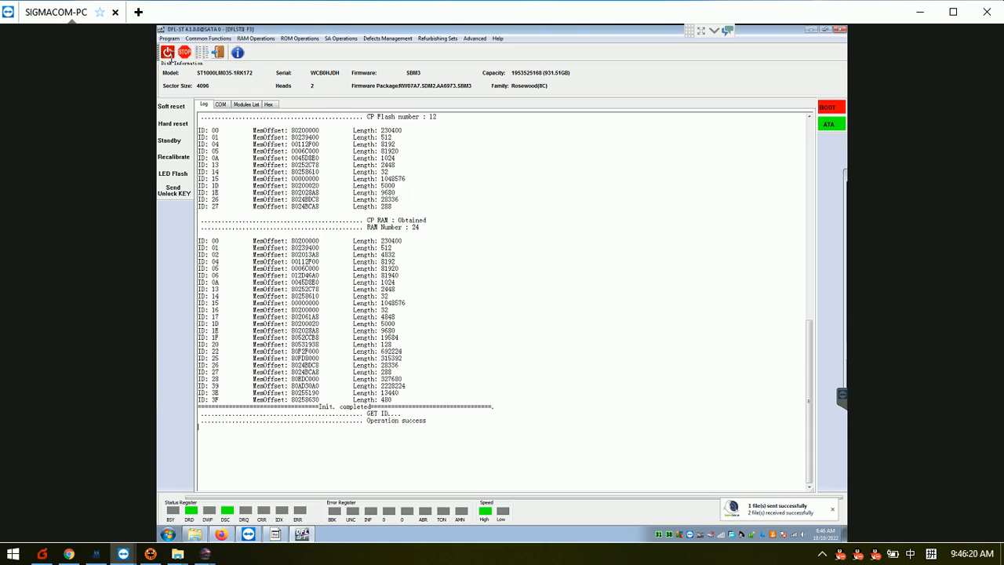
Step: Clear the drive's media cache with the common repair function
{"action": "left_click", "coordinate": [202, 39]}
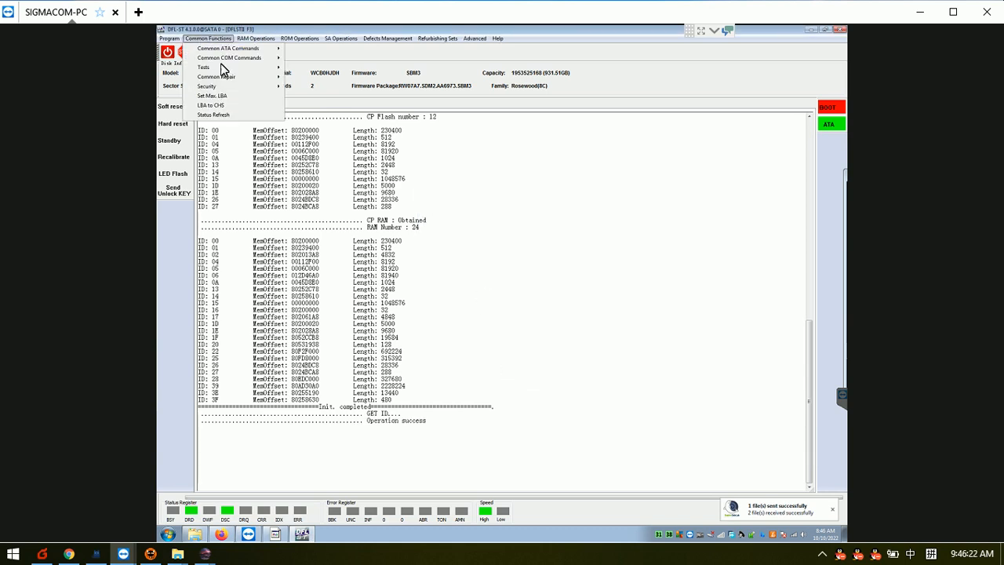
{"action": "mouse_move", "coordinate": [231, 81]}
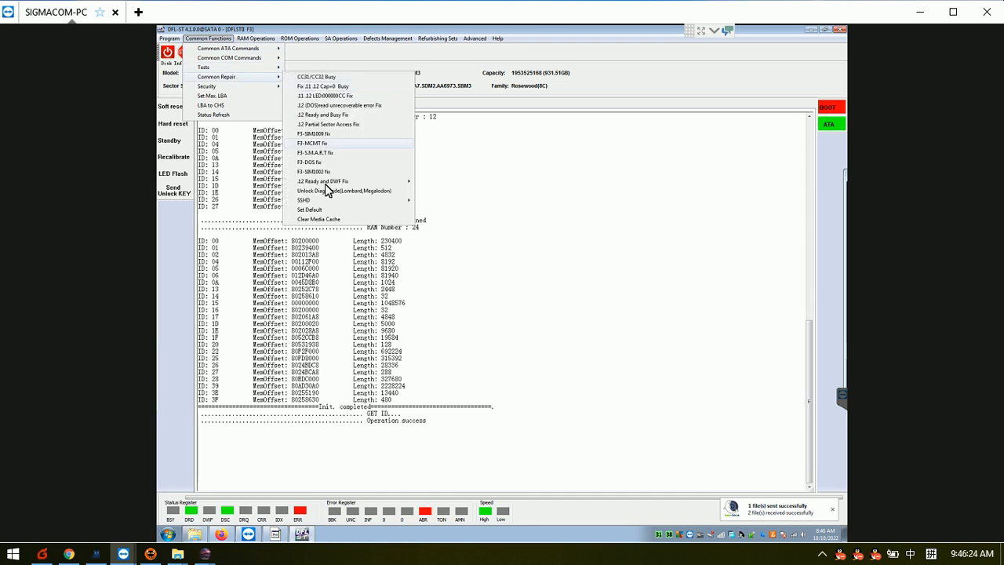
{"action": "left_click", "coordinate": [336, 220]}
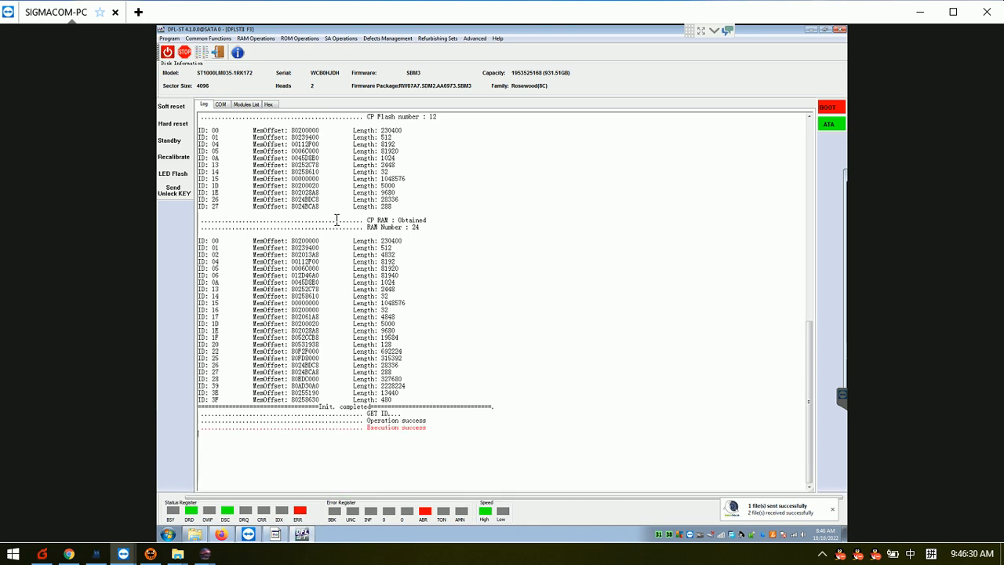
Step: Soft reset the drive and read one sector from LBA 0 over ATA in the hex viewer
{"action": "left_click", "coordinate": [174, 107]}
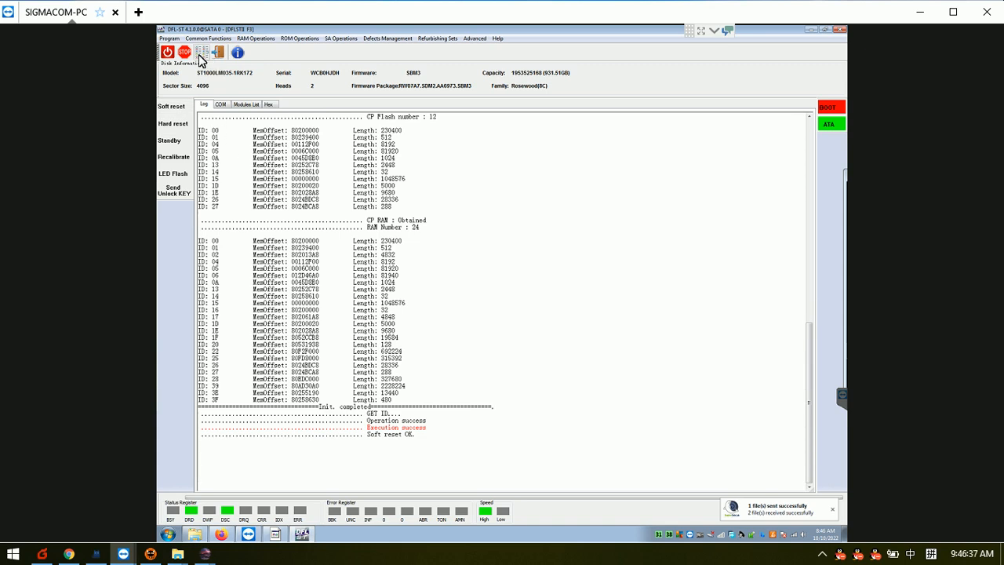
{"action": "left_click", "coordinate": [267, 104]}
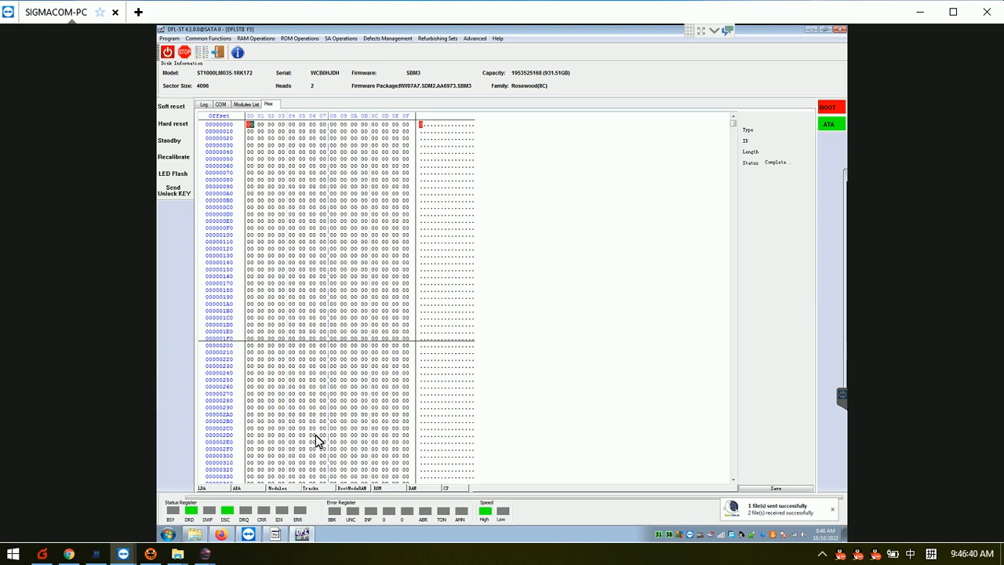
{"action": "left_click", "coordinate": [208, 489]}
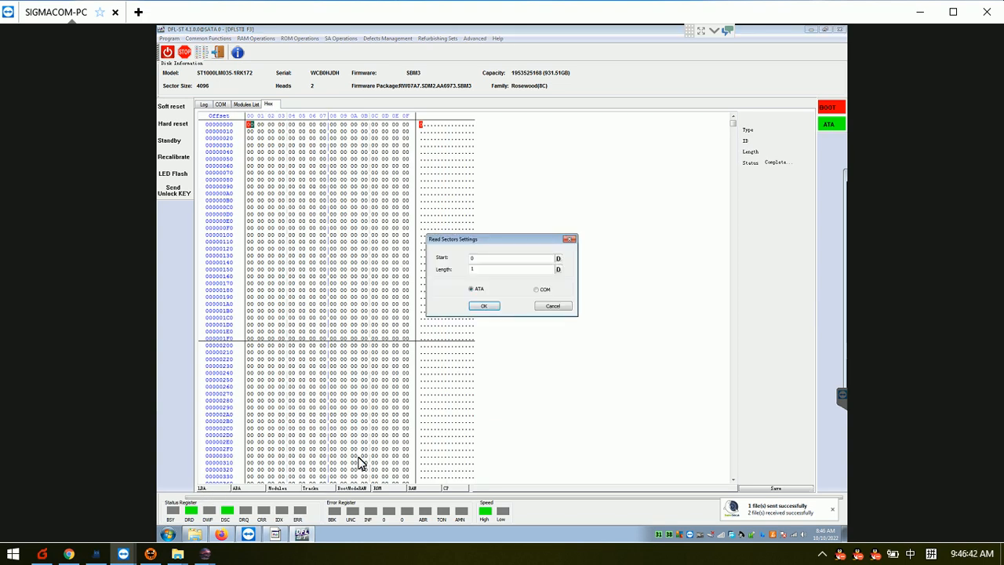
{"action": "left_click", "coordinate": [485, 308]}
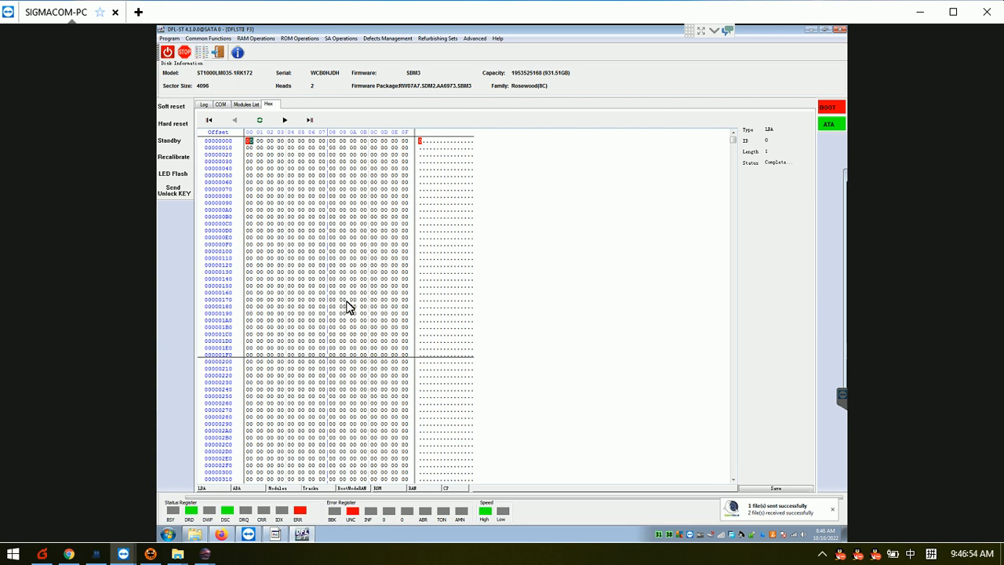
Step: Switch the COM terminal to ASCII diagnostic mode and list the non-resident G-List with V40 and the reassigned sectors with V4
{"action": "left_click", "coordinate": [220, 105]}
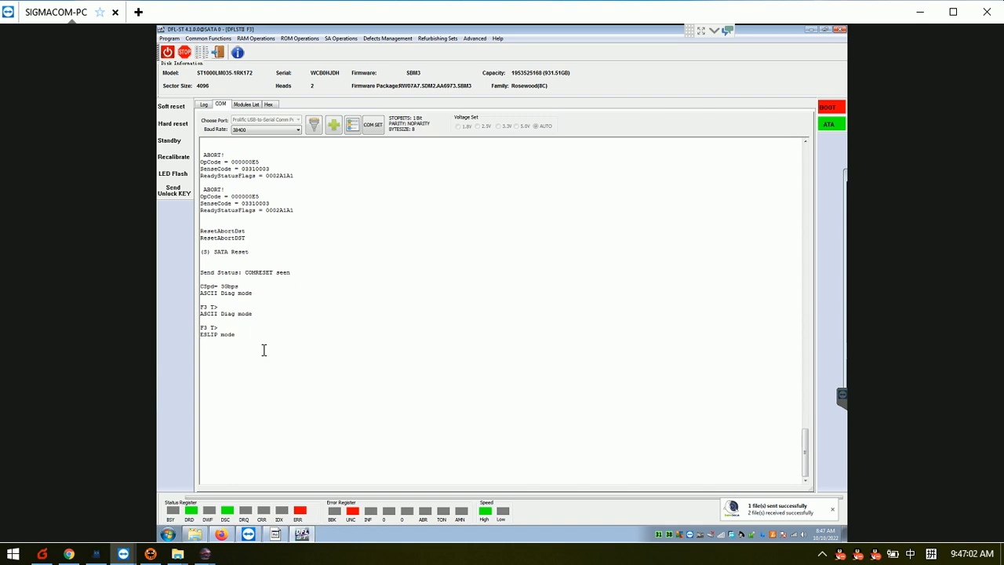
{"action": "key", "text": "ctrl+z"}
{"action": "type", "text": "V40"}
{"action": "key", "text": "Return"}
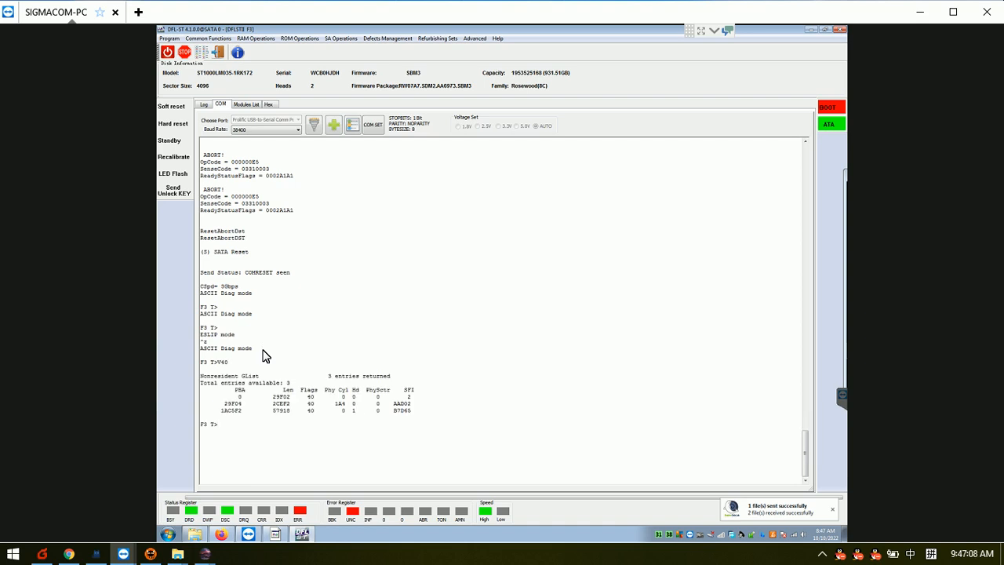
{"action": "type", "text": "V4"}
{"action": "key", "text": "Return"}
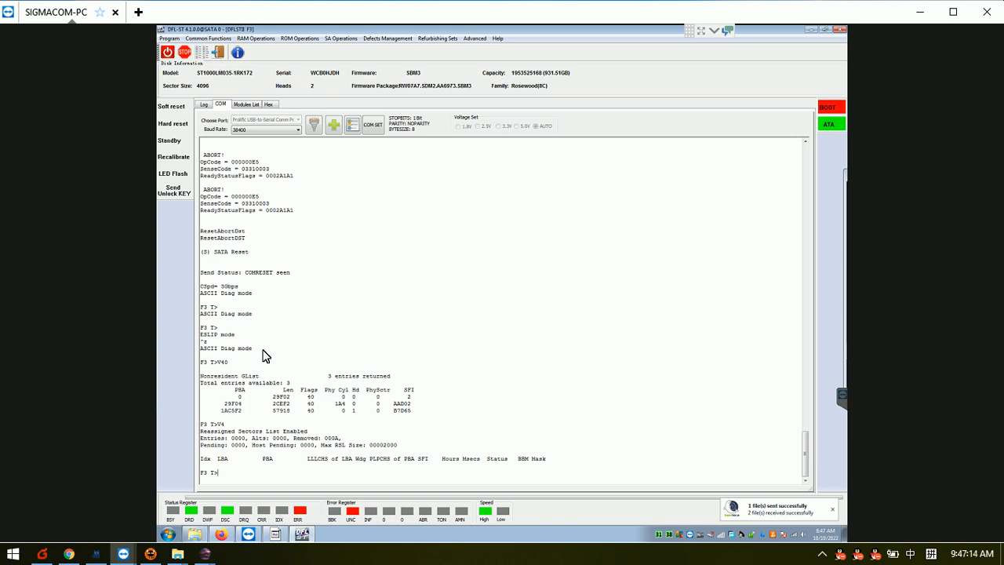
Step: Run /1N1 in the terminal, and restart the drive by power-cycling it and sending the unlock key
{"action": "type", "text": "/1N1"}
{"action": "key", "text": "Return"}
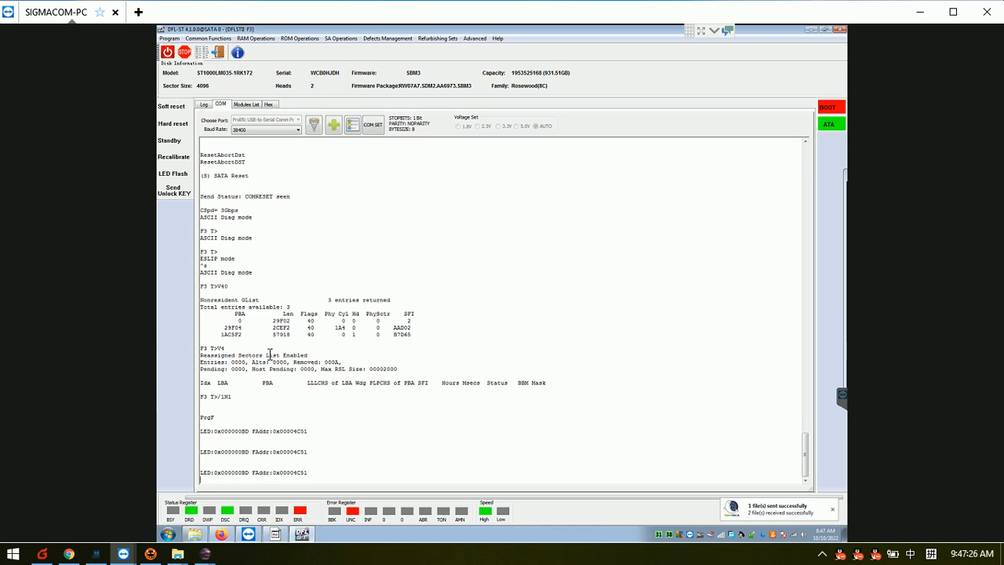
{"action": "left_click", "coordinate": [167, 53]}
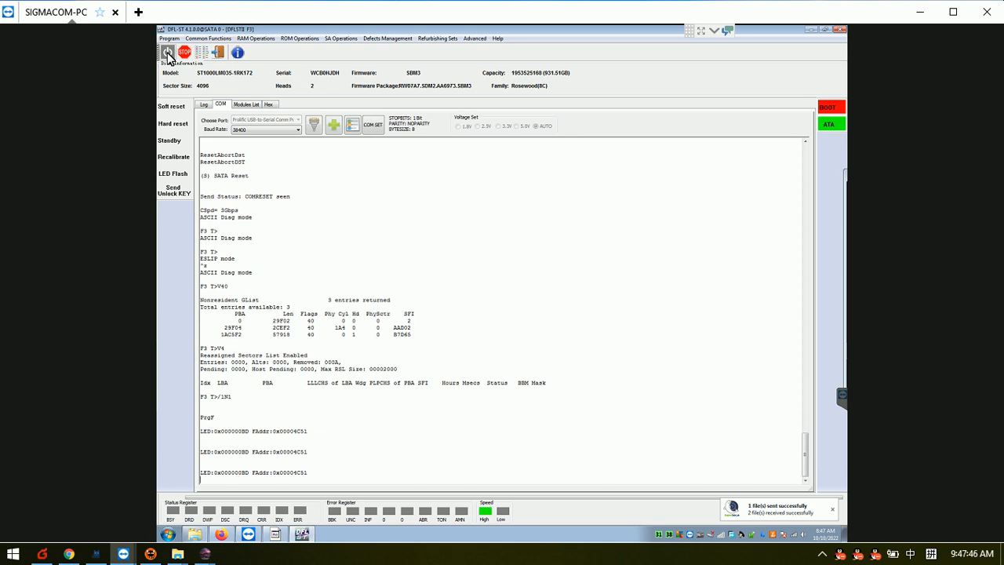
{"action": "left_click", "coordinate": [167, 53]}
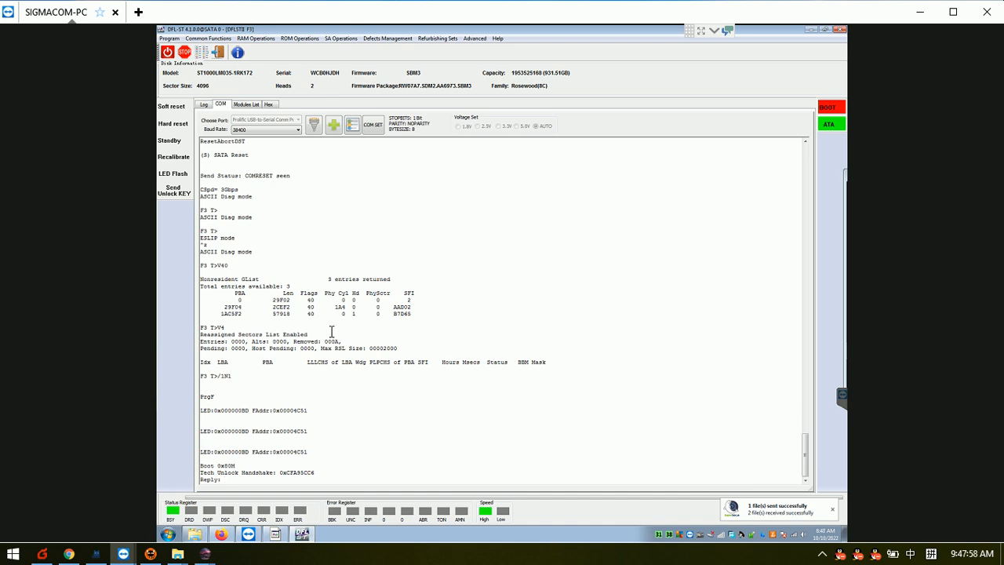
{"action": "left_click", "coordinate": [175, 194]}
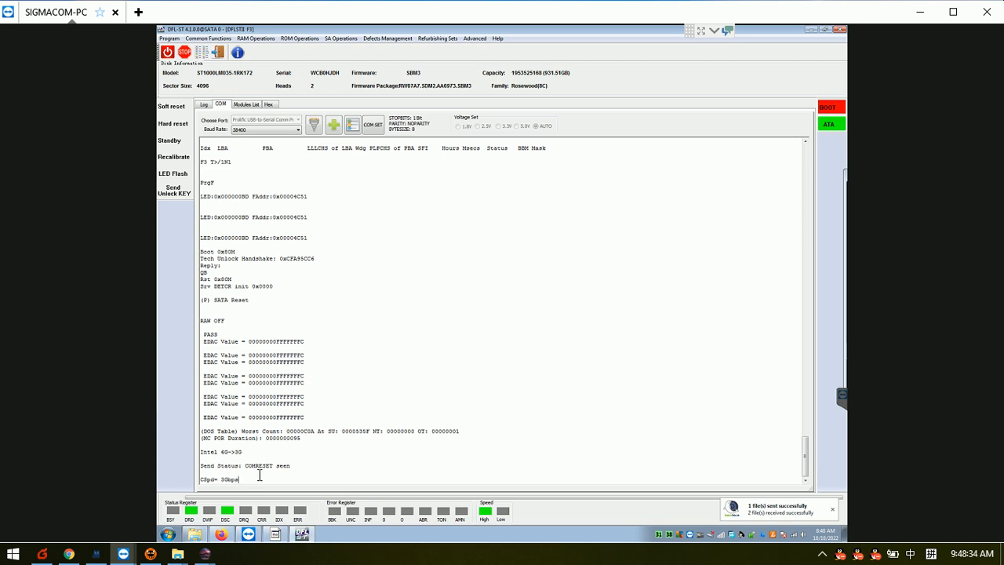
Step: Show the drive's firmware and feature information in the terminal and list the reassigned sectors in ASCII diagnostic mode with V4
{"action": "key", "text": "ctrl+z"}
{"action": "key", "text": "ctrl+l"}
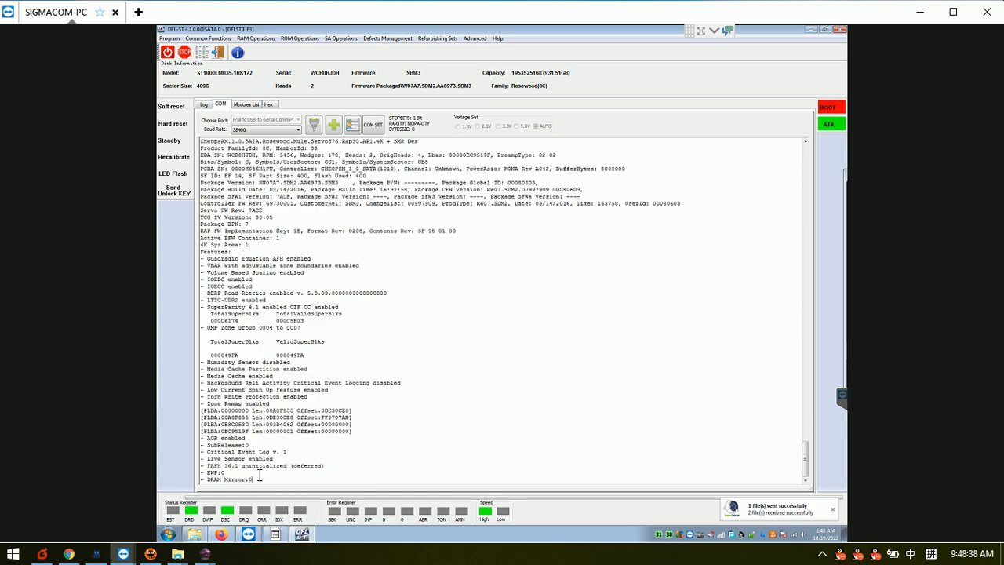
{"action": "key", "text": "ctrl+z"}
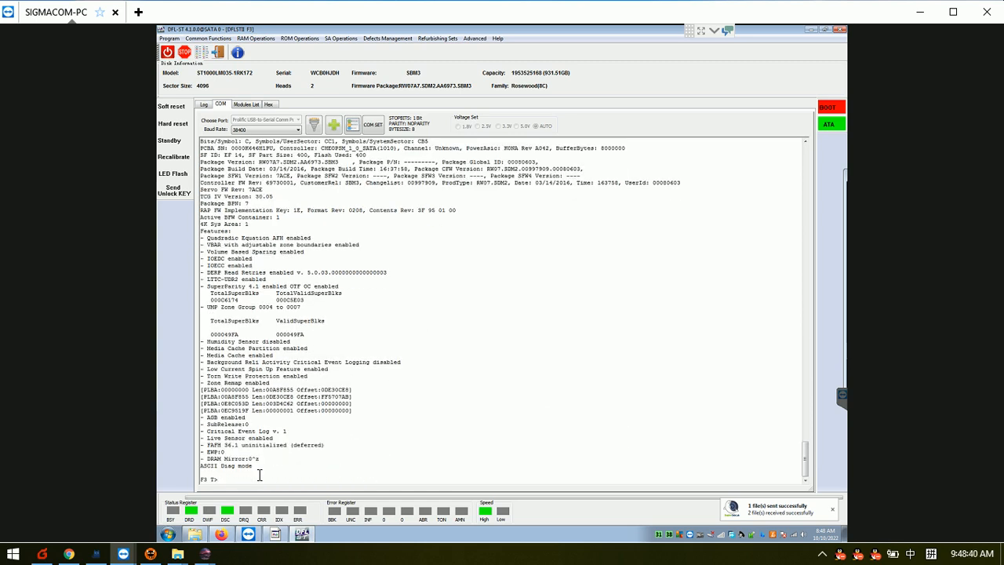
{"action": "type", "text": "V4"}
{"action": "key", "text": "Return"}
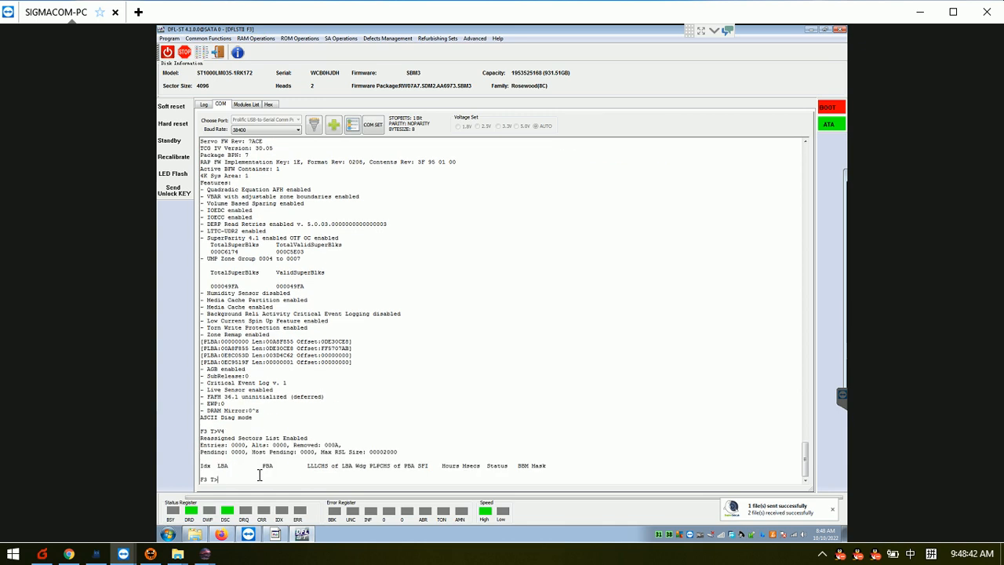
Step: Regenerate the drive's translator with m0,6,3,,,,,22 and list the non-resident G-List with V40
{"action": "type", "text": "0,6,3,,,,,22"}
{"action": "key", "text": "Return"}
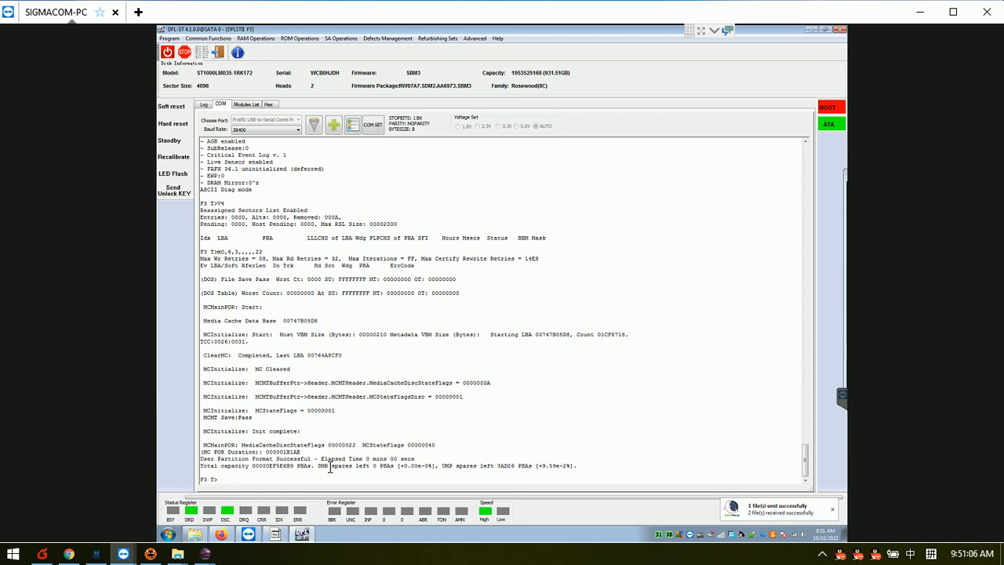
{"action": "type", "text": "V40"}
{"action": "key", "text": "Return"}
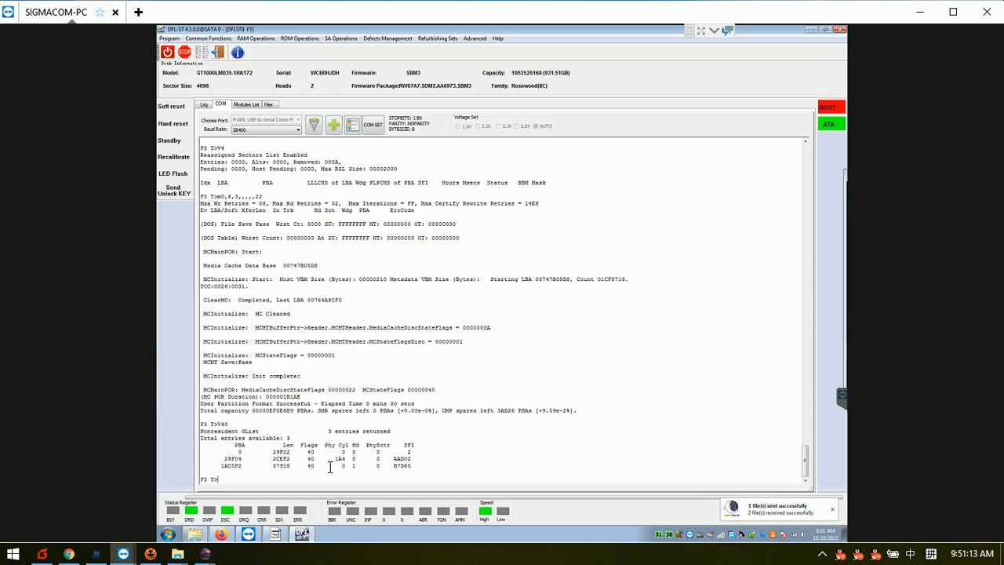
Step: Return the terminal to ESLIP mode and read one sector from LBA 0 over ATA to examine its closing signature bytes
{"action": "key", "text": "ctrl+t"}
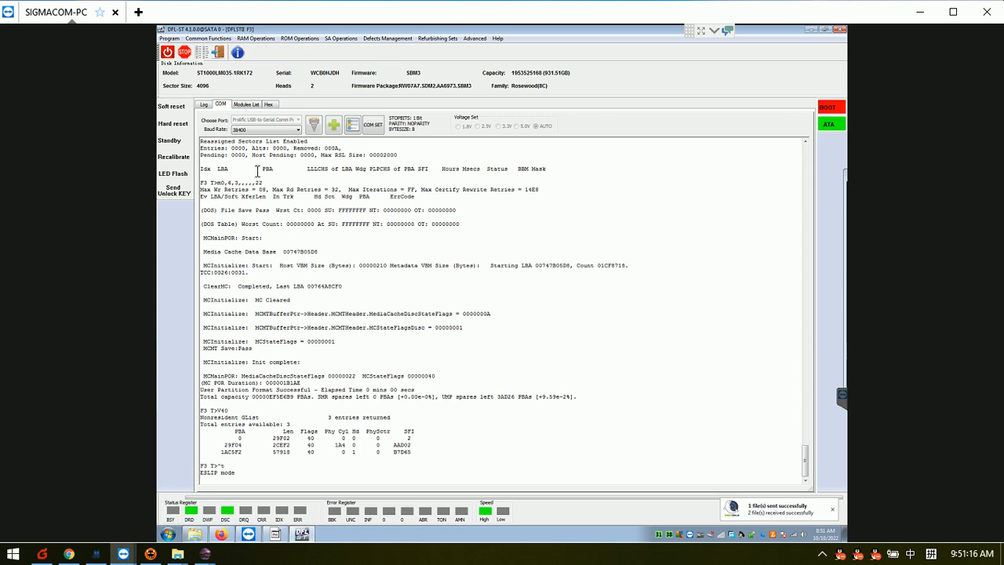
{"action": "left_click", "coordinate": [268, 104]}
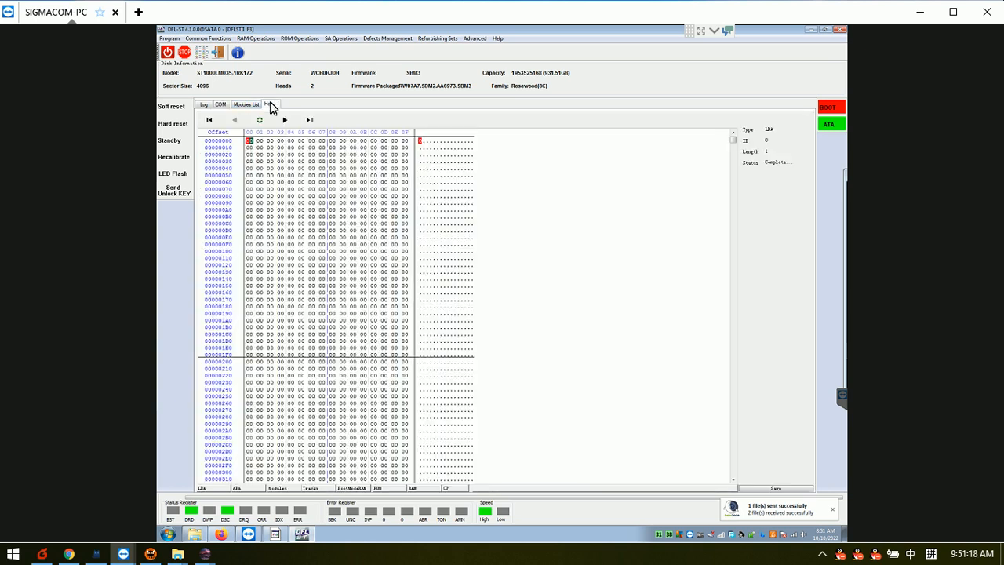
{"action": "left_click", "coordinate": [210, 492]}
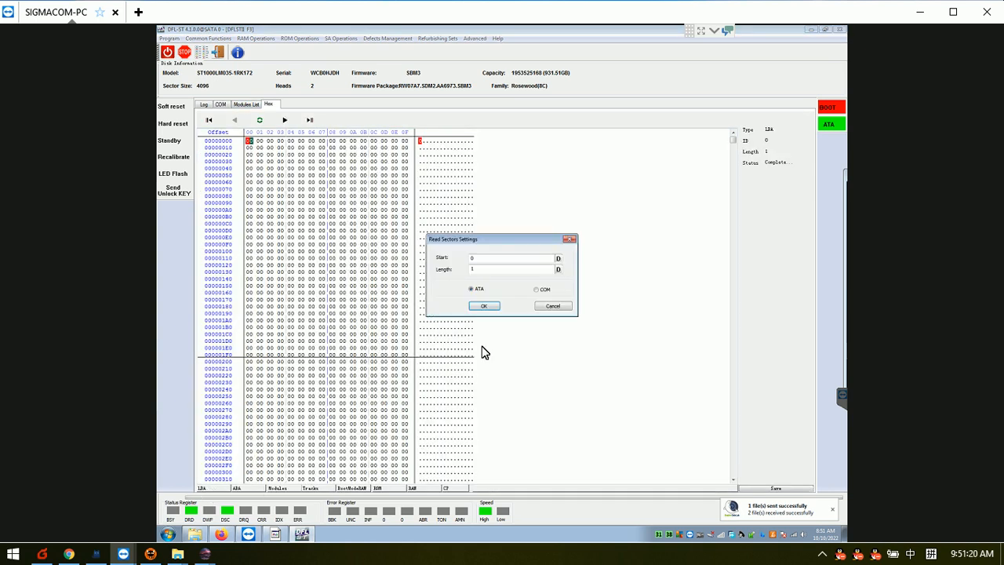
{"action": "left_click", "coordinate": [485, 307]}
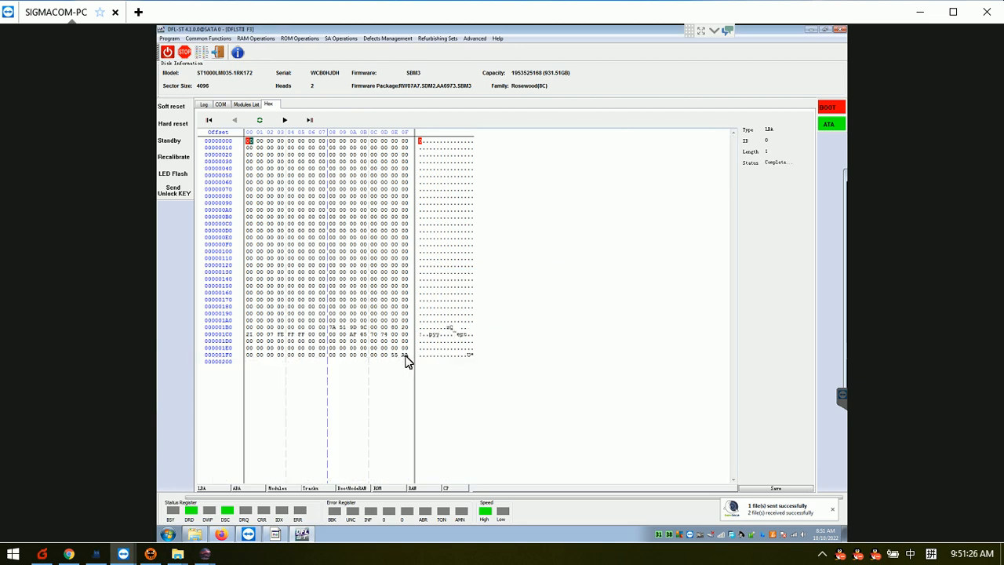
{"action": "left_click_drag", "start_coordinate": [405, 357], "coordinate": [385, 359]}
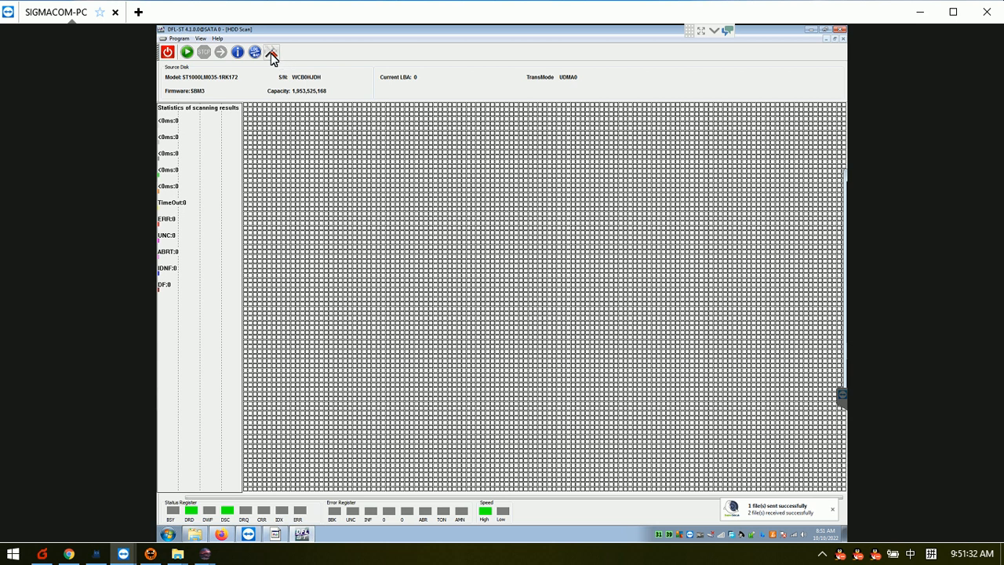
{"action": "left_click", "coordinate": [271, 54]}
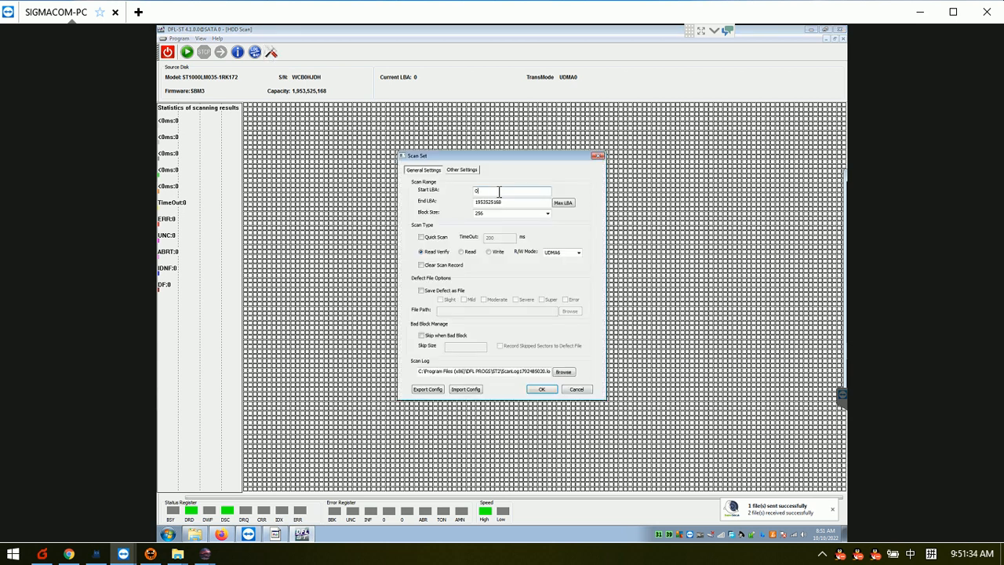
{"action": "type", "text": "1940000000"}
{"action": "left_click", "coordinate": [541, 389]}
{"action": "left_click", "coordinate": [189, 50]}
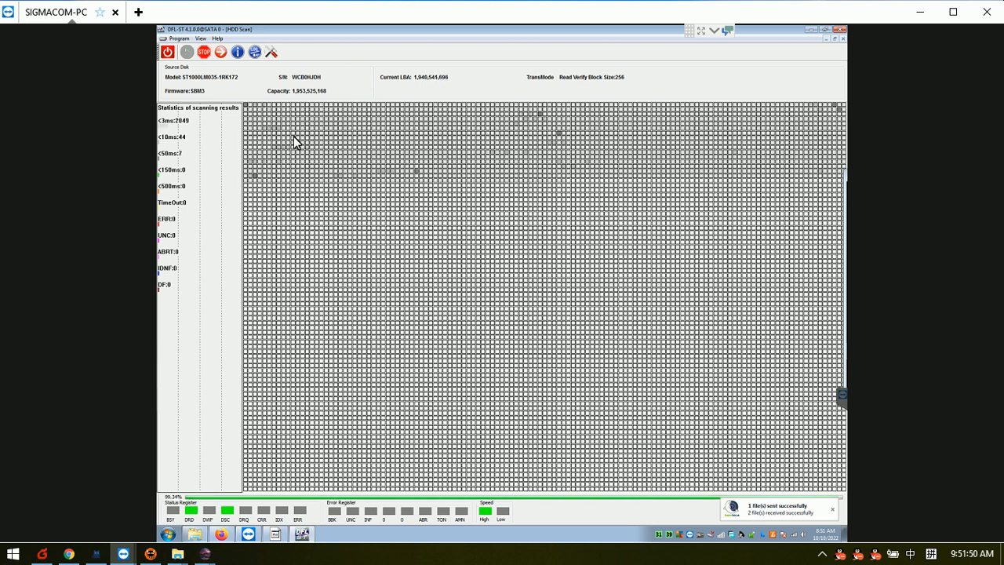
{"action": "left_click", "coordinate": [204, 55]}
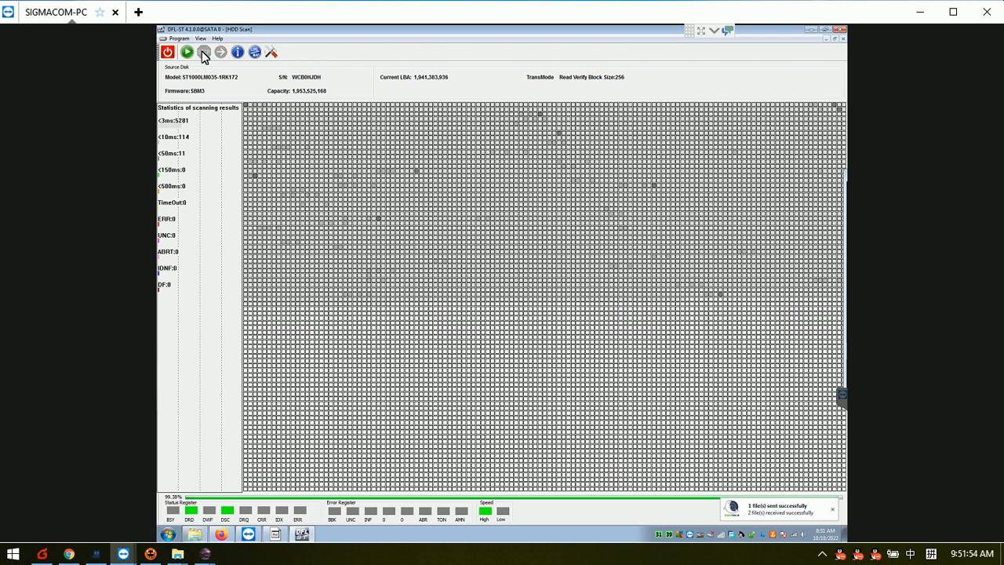